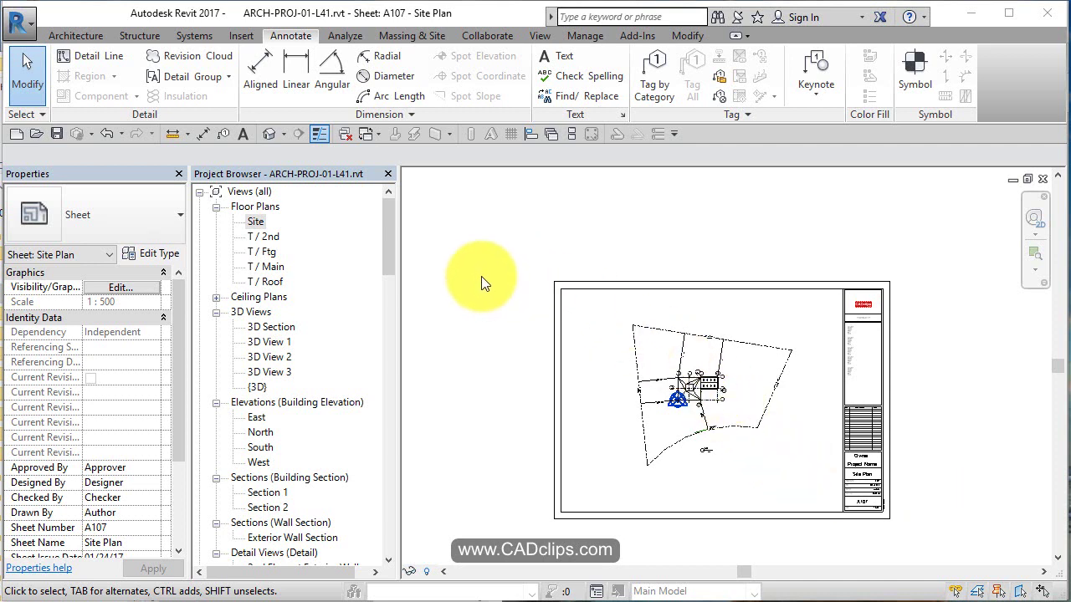
# Open the Site floor plan and bring up the Massing & Site tools
pyautogui.doubleClick(255, 220)
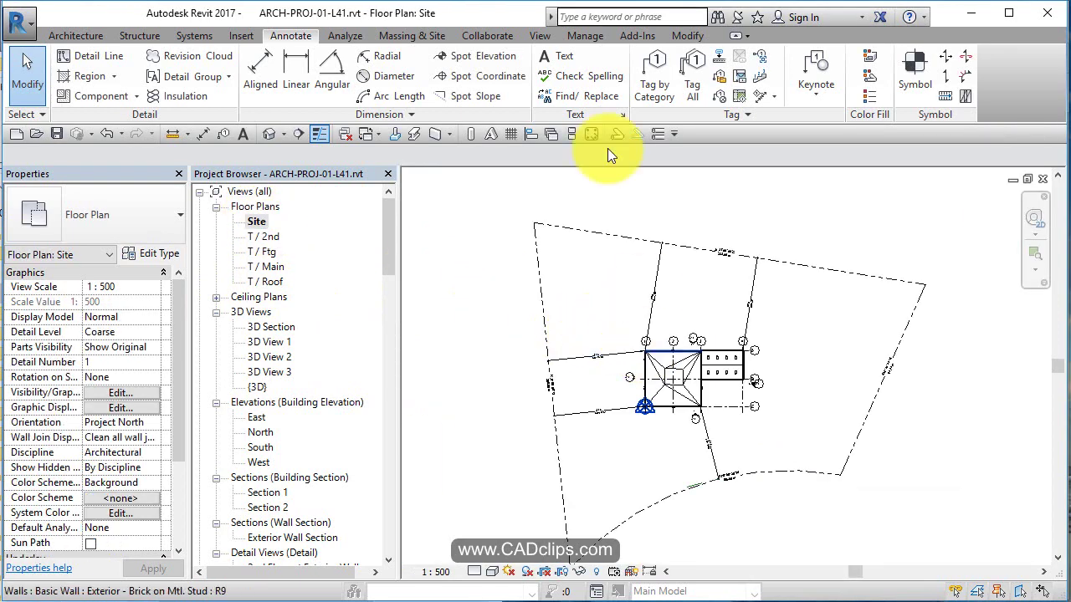
pyautogui.click(425, 37)
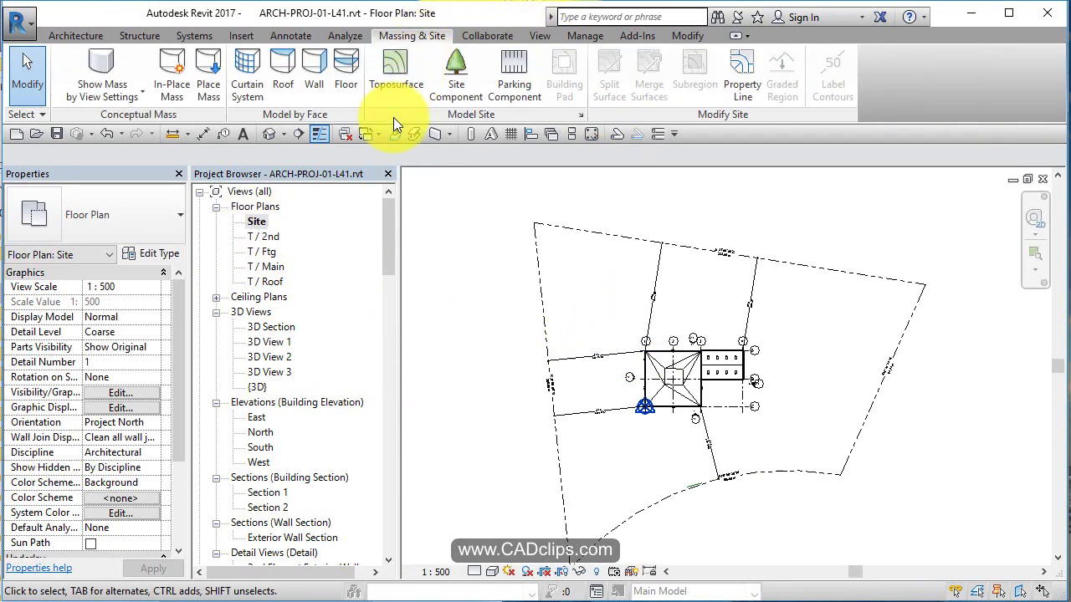
# Start a new toposurface and place -1000 elevation points at the top property corners
pyautogui.click(397, 73)
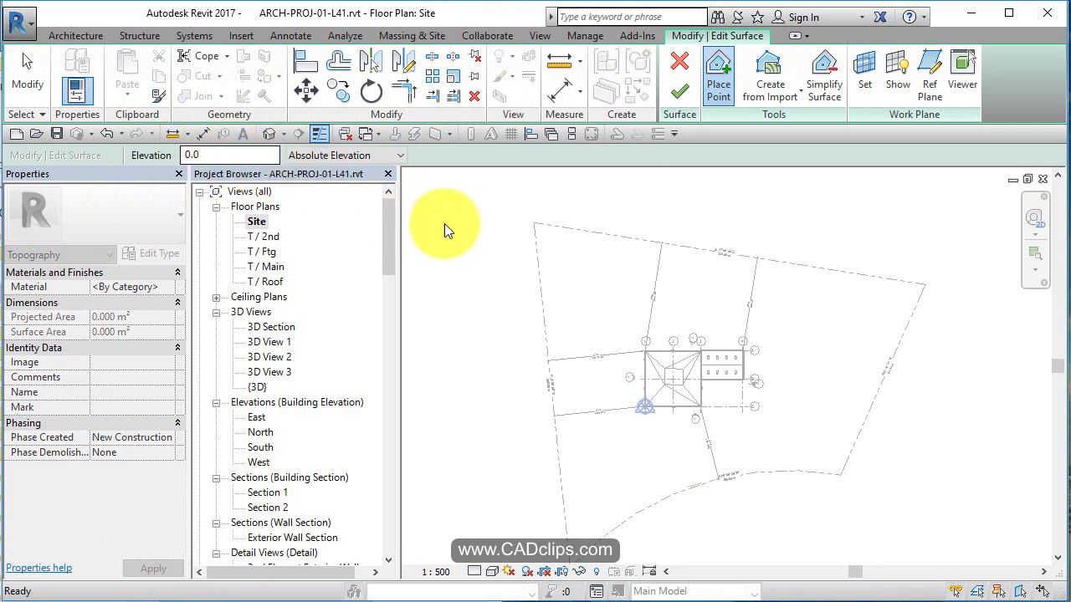
pyautogui.click(519, 240)
pyautogui.click(537, 226)
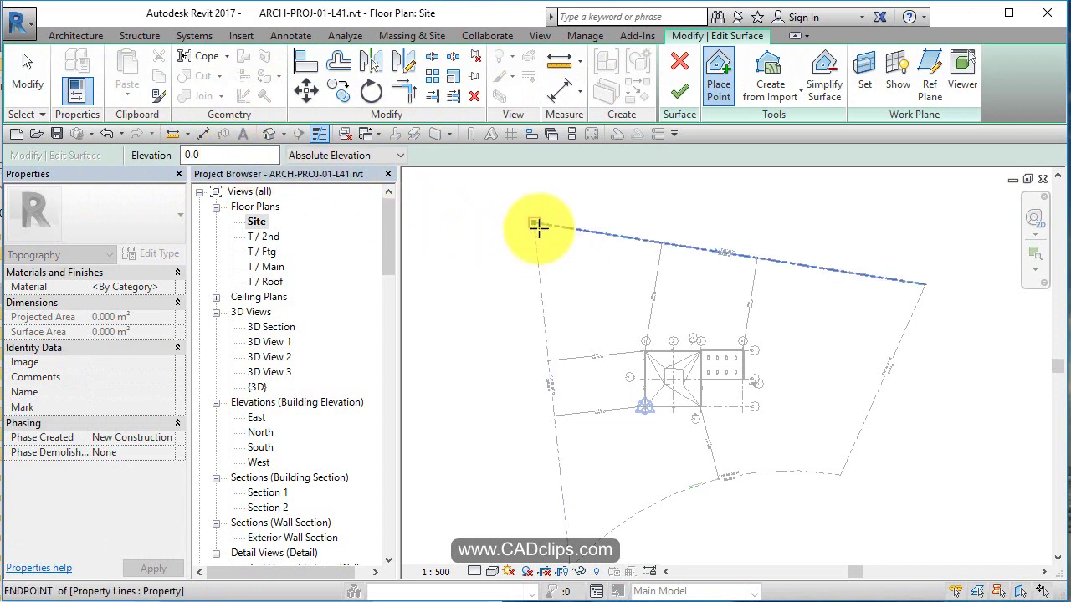
pyautogui.click(924, 287)
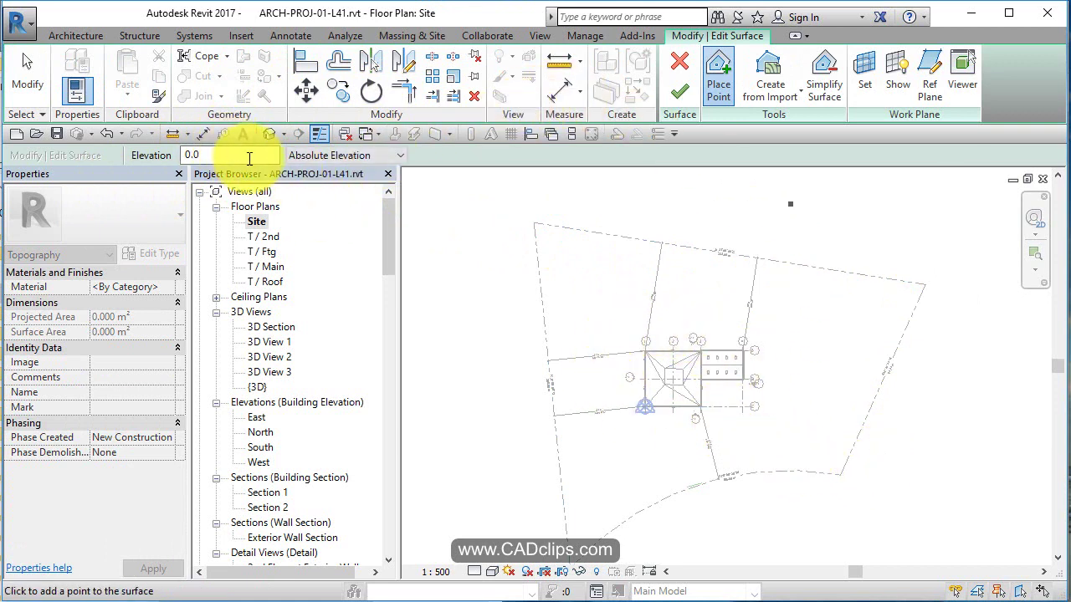
pyautogui.click(248, 156)
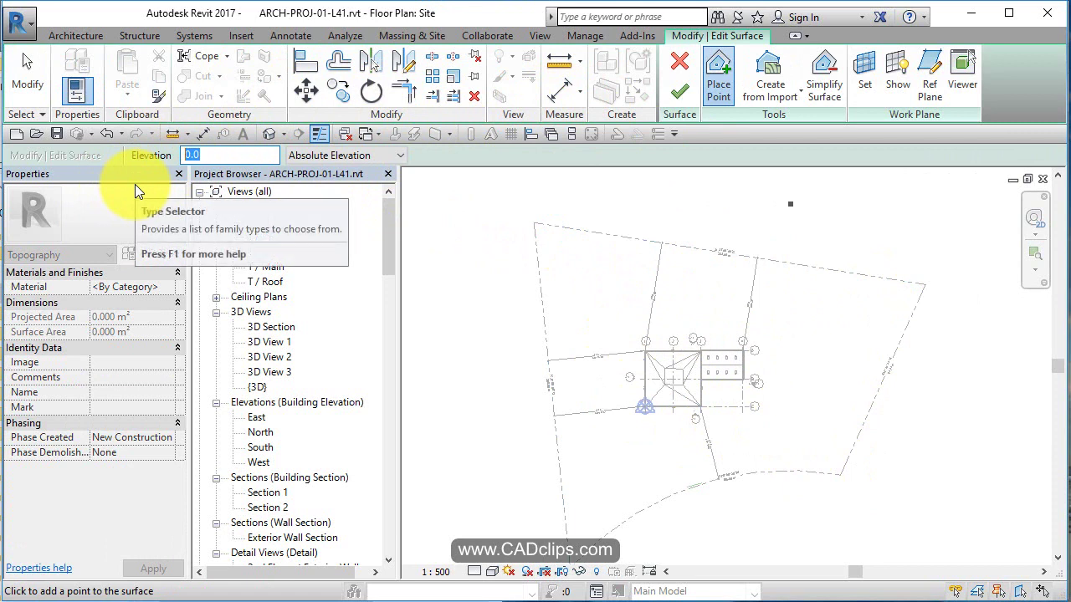
pyautogui.write('-')
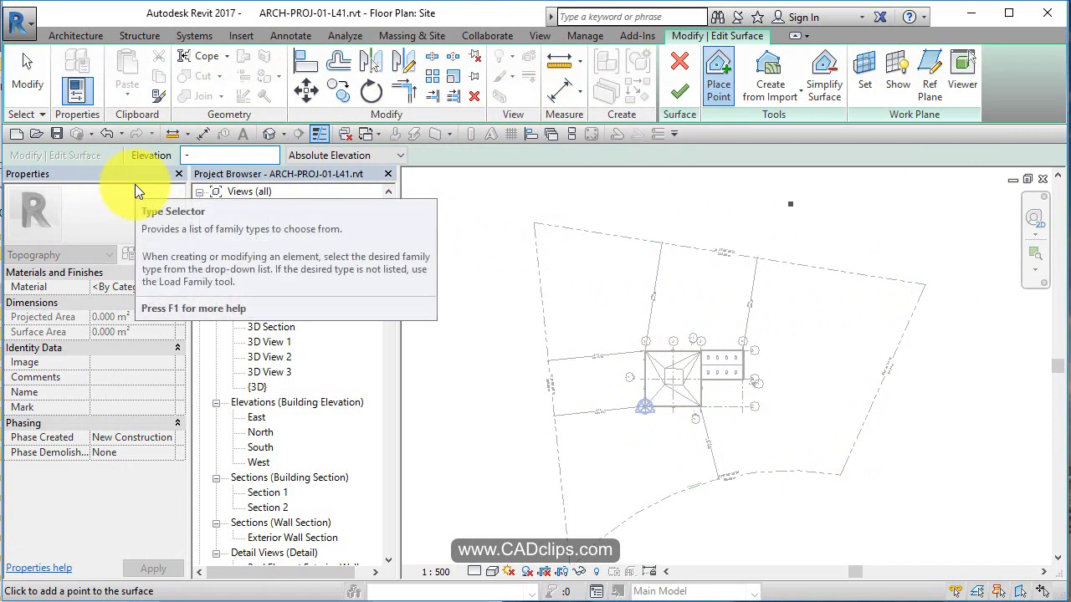
pyautogui.write('1000')
pyautogui.click(535, 222)
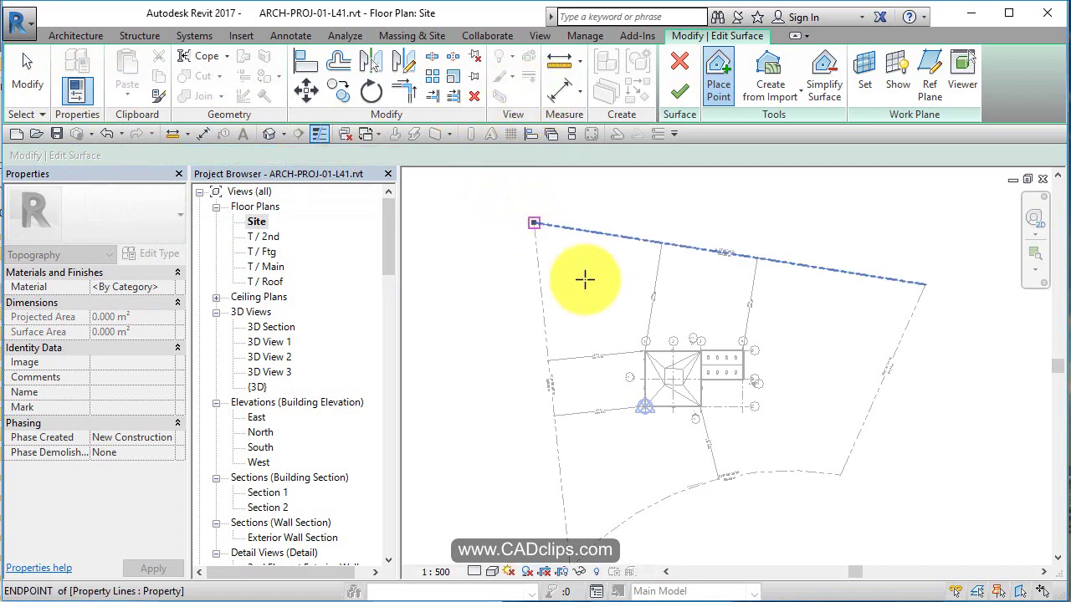
# Place a -1000 point at the top-right corner, then a -1500 point at the lower-right corner
pyautogui.click(925, 284)
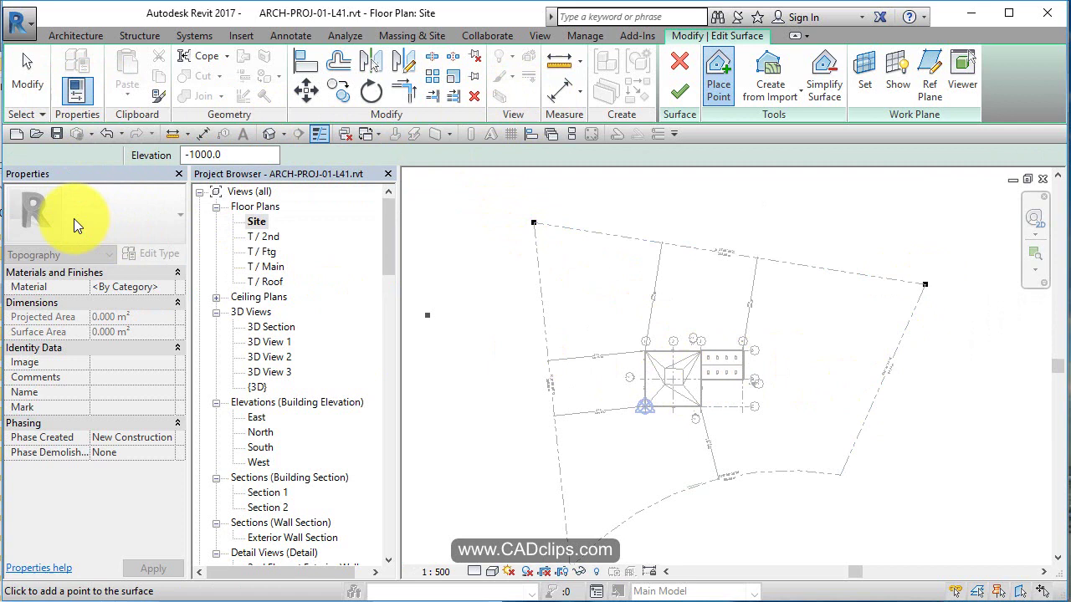
pyautogui.doubleClick(251, 155)
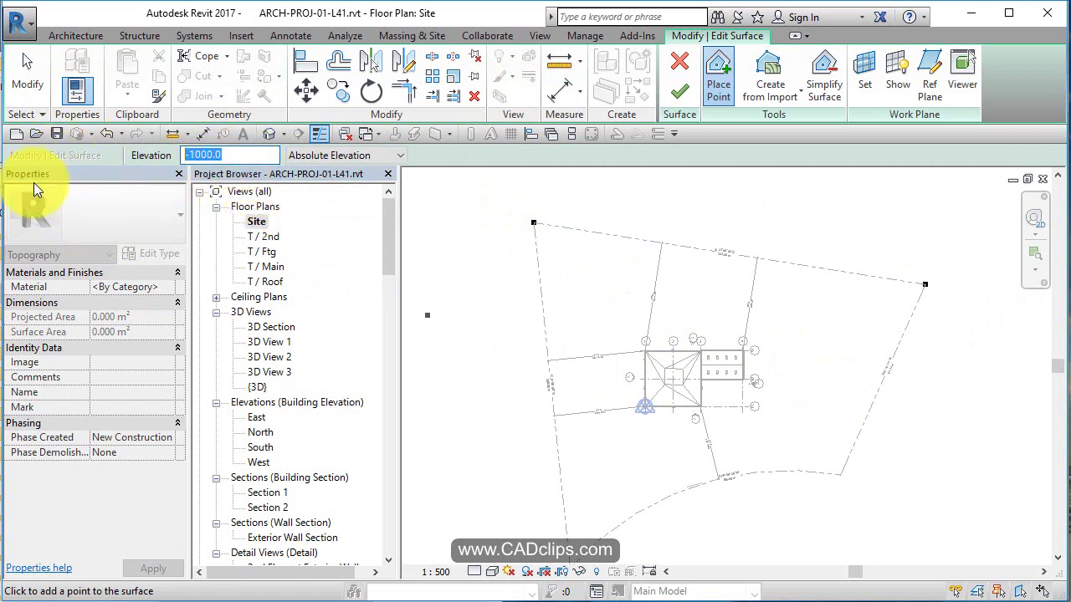
pyautogui.write('-15')
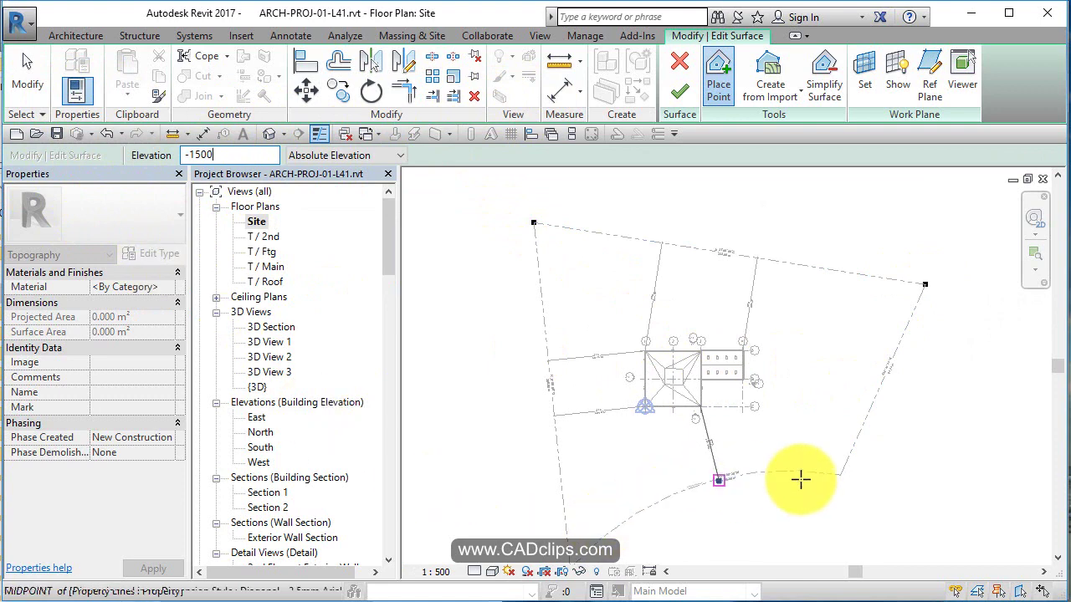
pyautogui.click(840, 474)
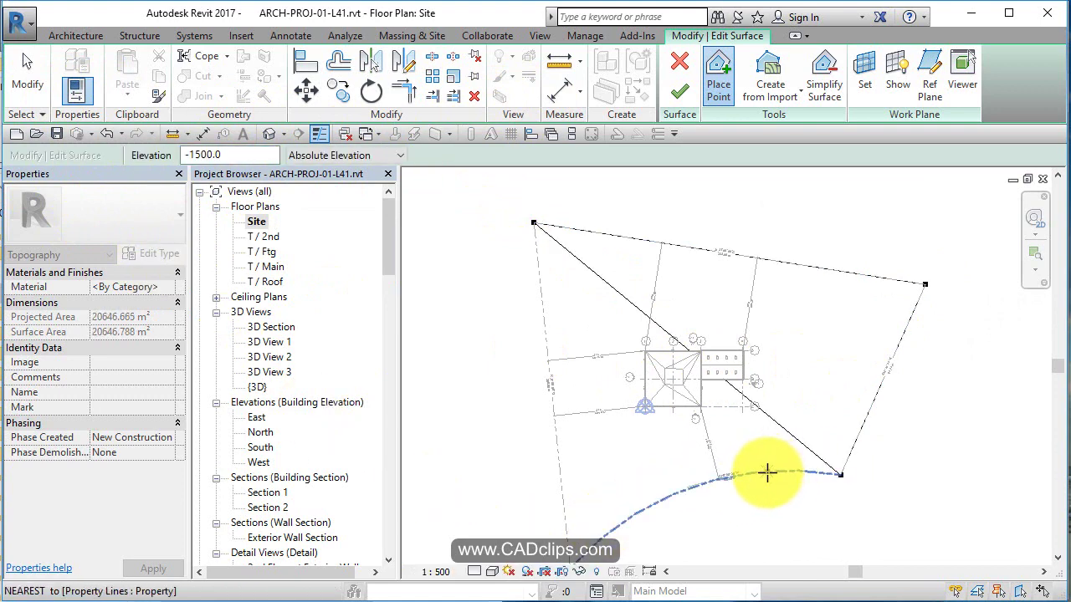
# Add -1500 points along the curved southern property line to its lower-left end
pyautogui.scroll(2, 750, 494)
pyautogui.click(777, 459)
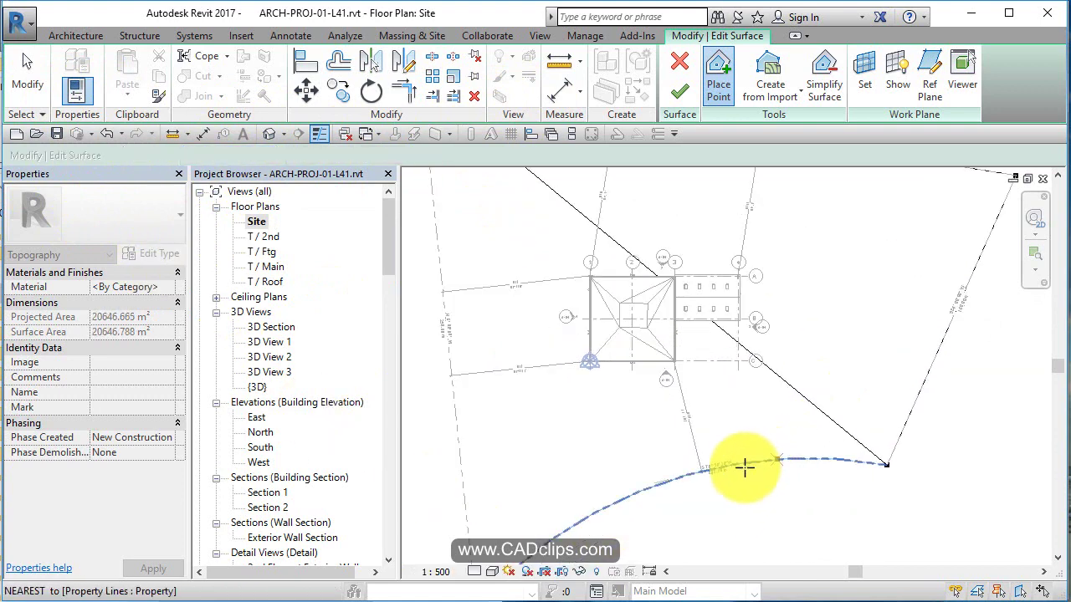
pyautogui.click(676, 476)
pyautogui.click(585, 517)
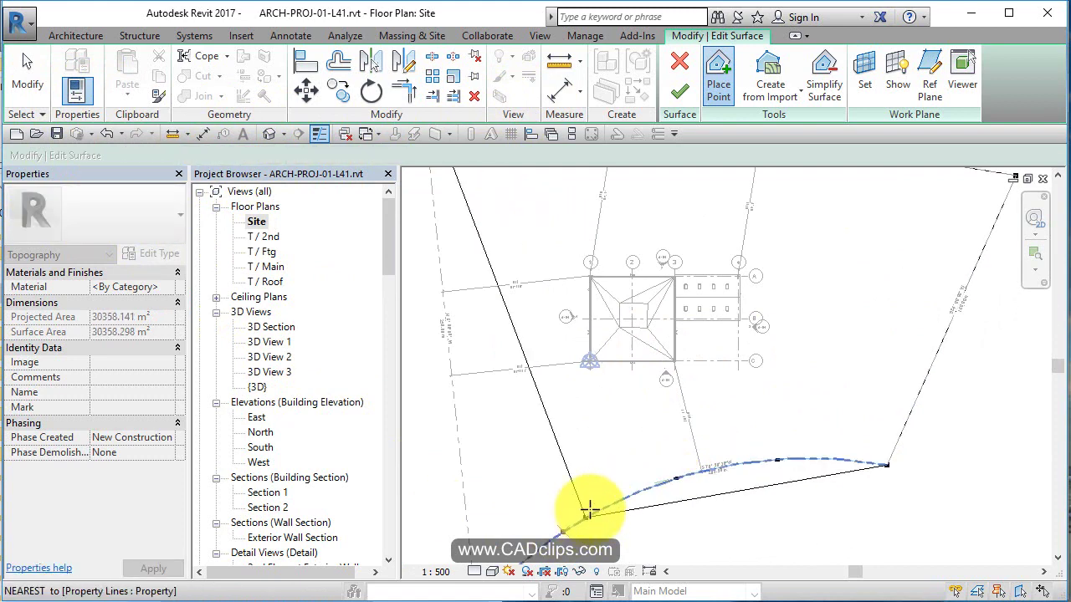
pyautogui.moveTo(705, 395); pyautogui.dragTo(804, 277, button='middle')
pyautogui.click(617, 446)
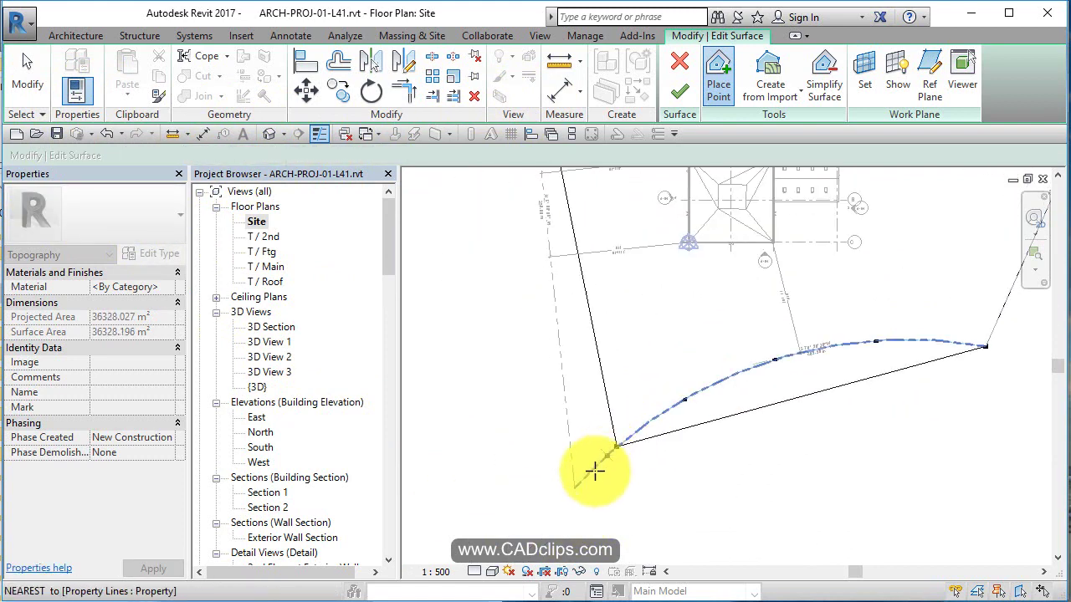
pyautogui.click(574, 486)
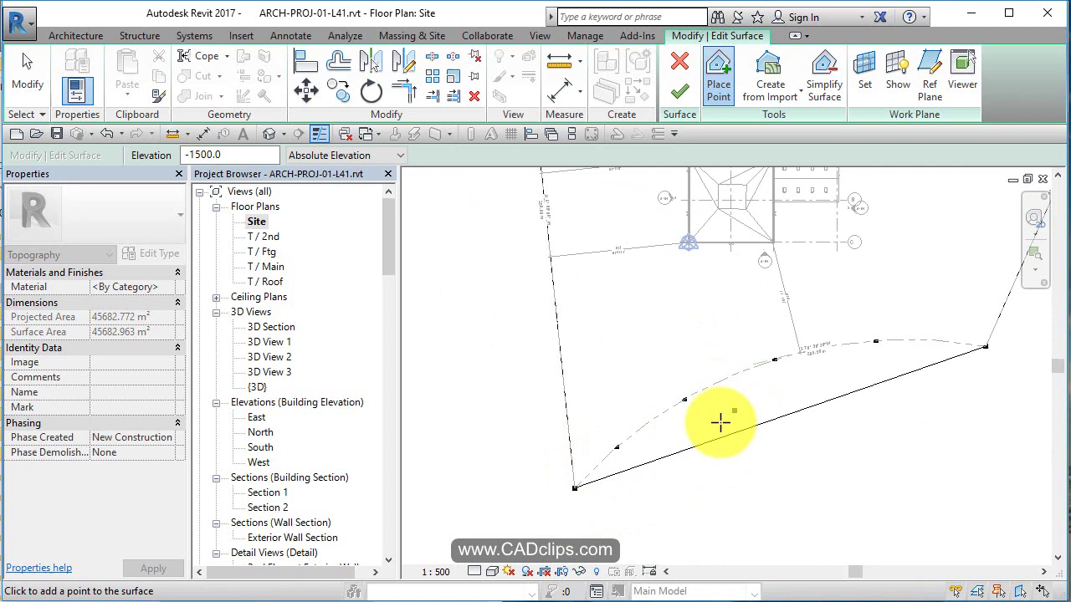
pyautogui.moveTo(717, 423); pyautogui.dragTo(599, 592, button='middle')
# Change the point elevation to -250 for the next points
pyautogui.click(239, 155)
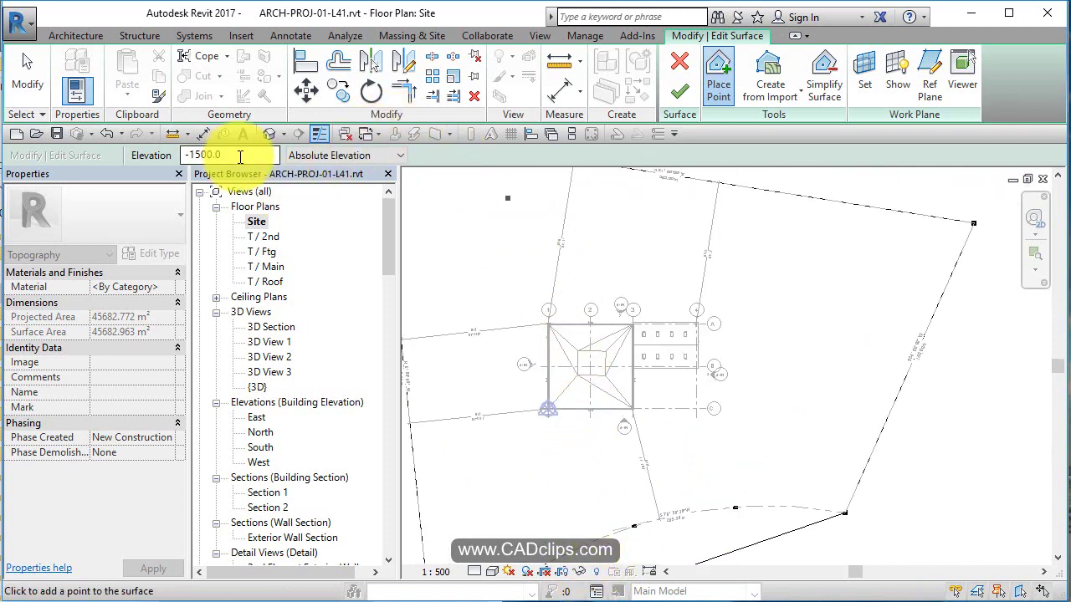
pyautogui.write('-')
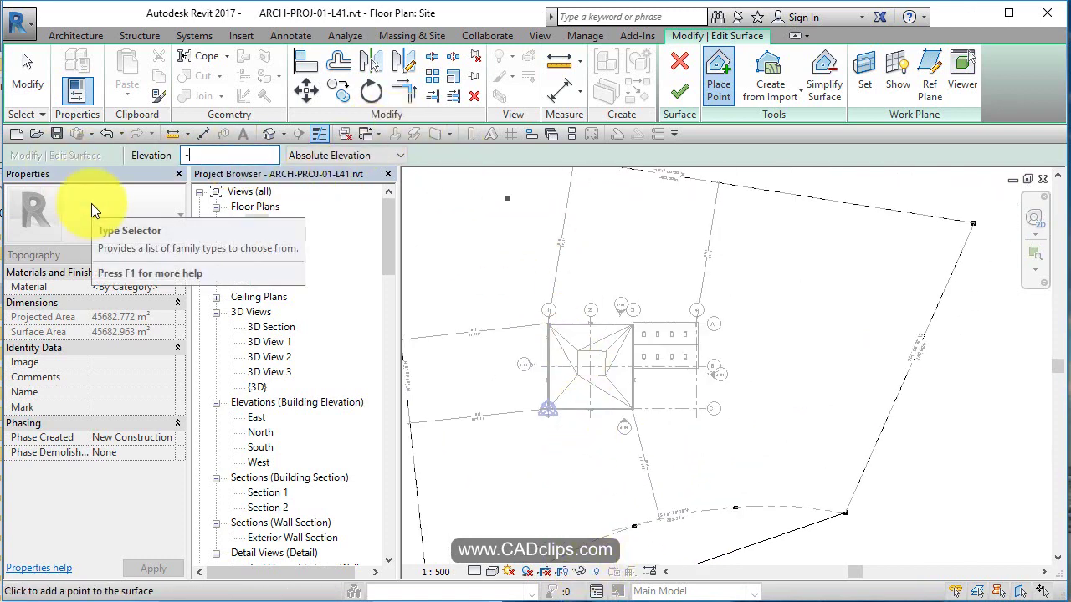
pyautogui.write('300')
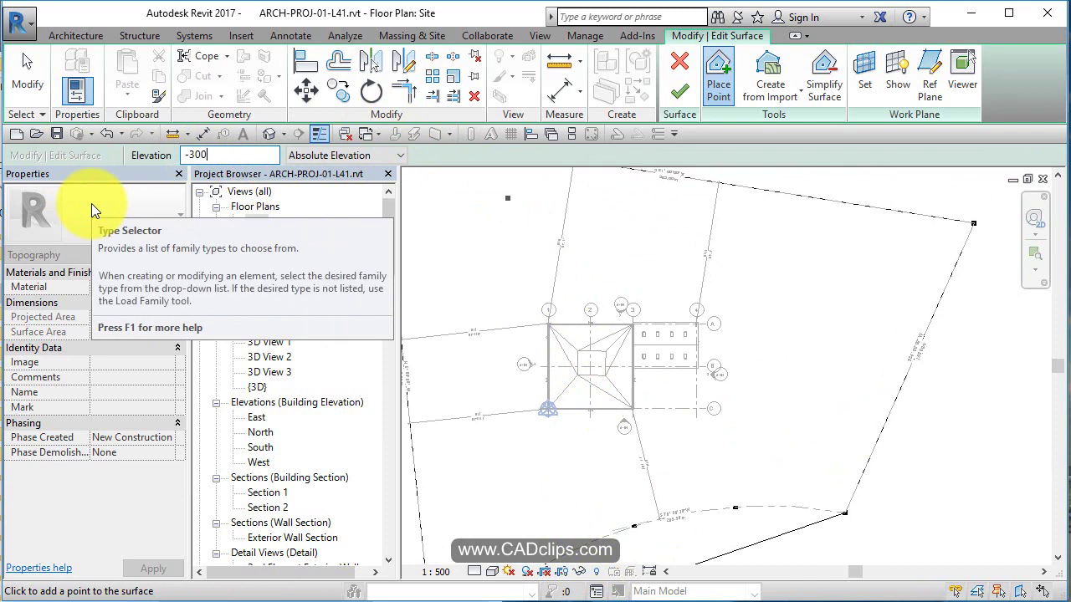
pyautogui.press('BackSpace')
pyautogui.press('BackSpace')
pyautogui.press('BackSpace')
pyautogui.write('250')
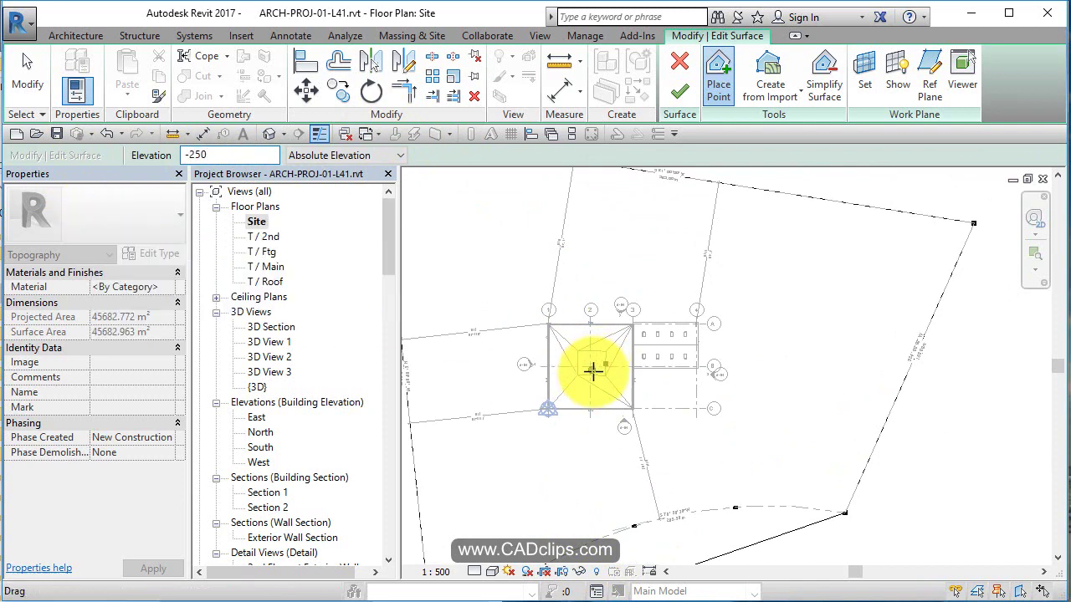
pyautogui.scroll(10, 566, 320)
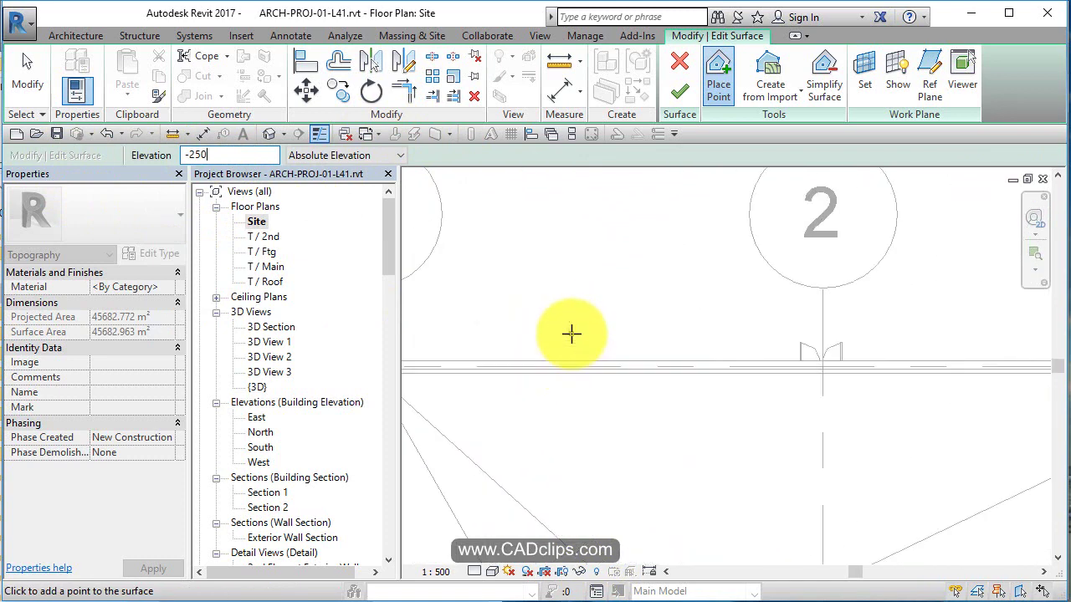
# Switch to the T / Ftg floor plan to place points on the foundation walls
pyautogui.doubleClick(268, 253)
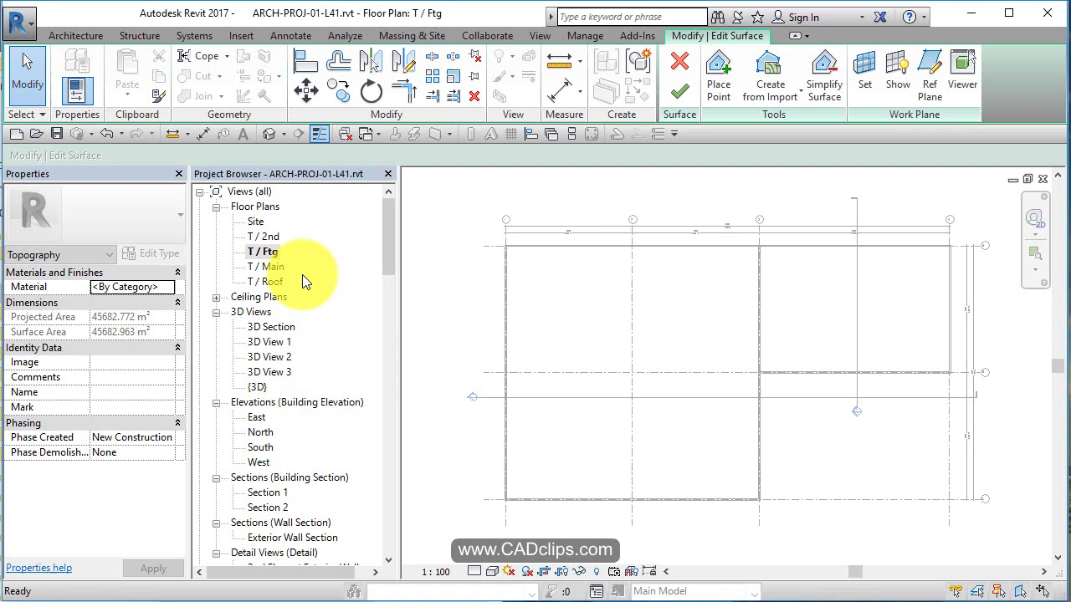
pyautogui.scroll(4, 499, 239)
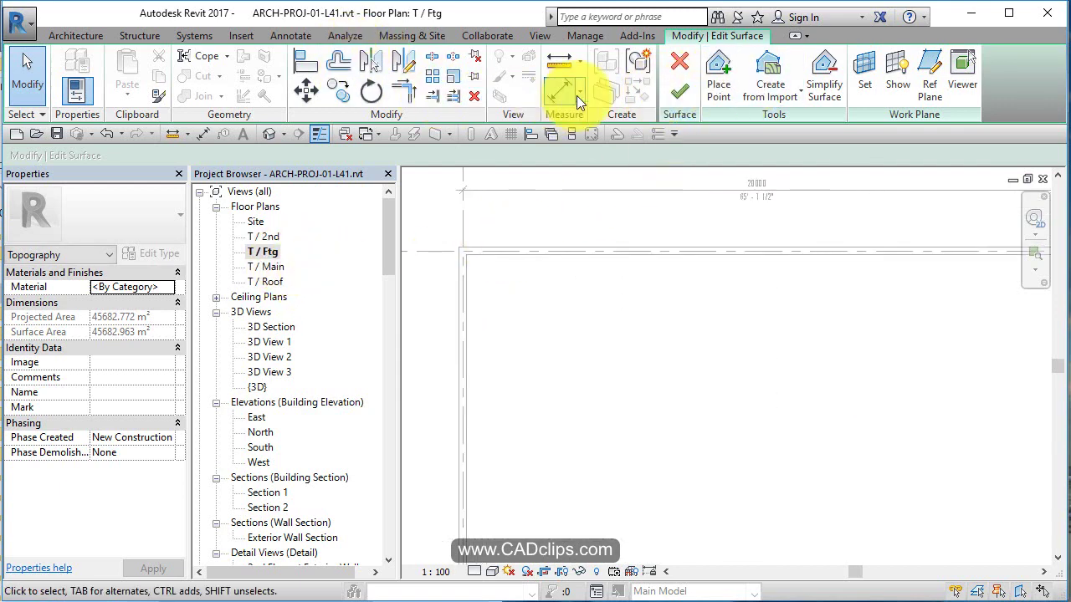
pyautogui.click(719, 75)
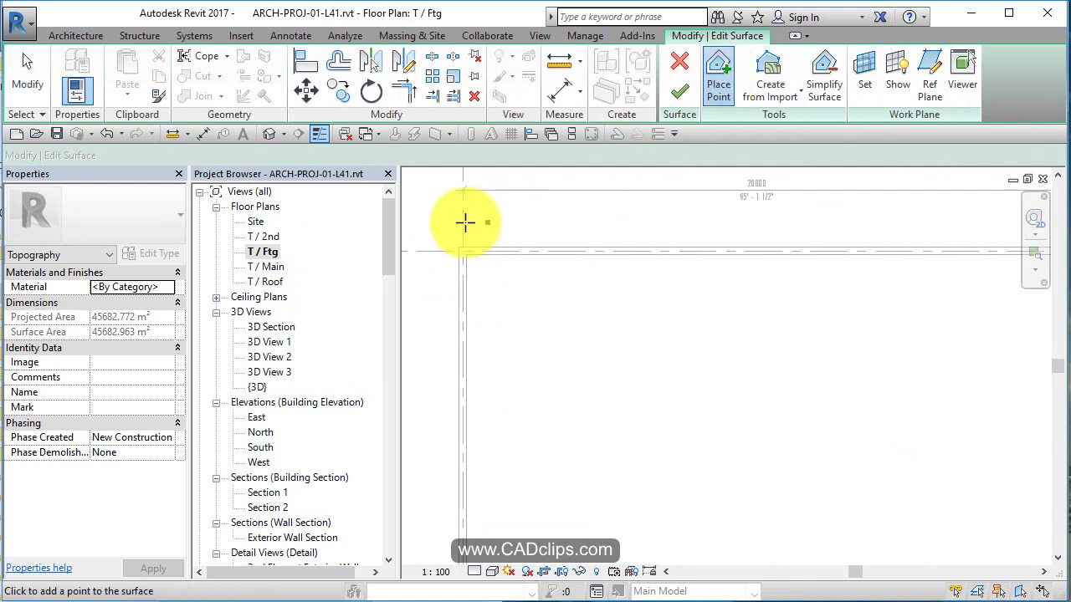
pyautogui.scroll(3, 448, 243)
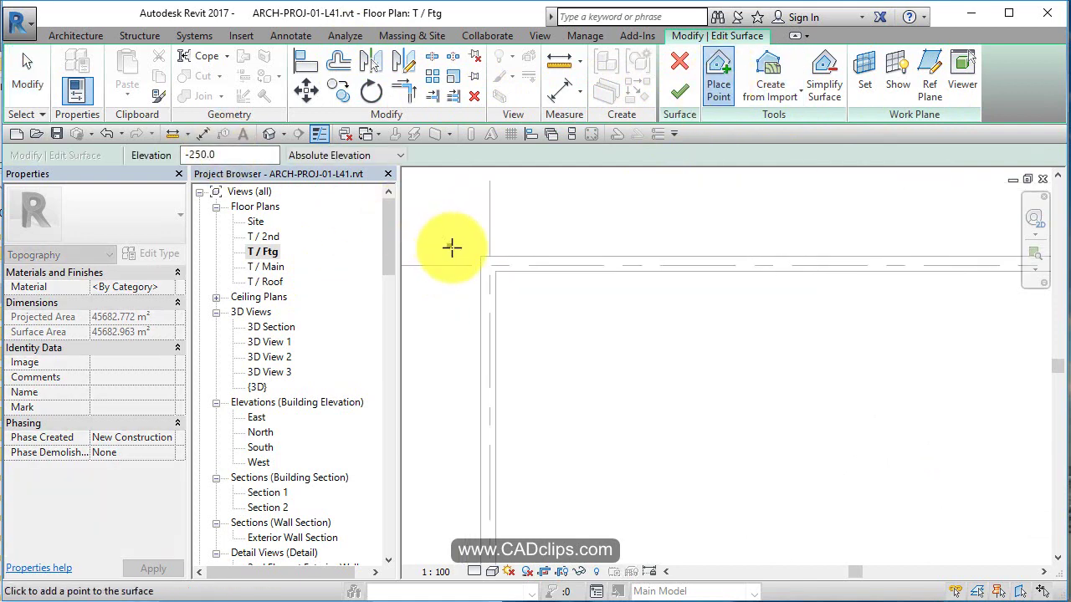
# Place -250 topo points at the wall endpoint and the corners near grids A and B
pyautogui.click(485, 267)
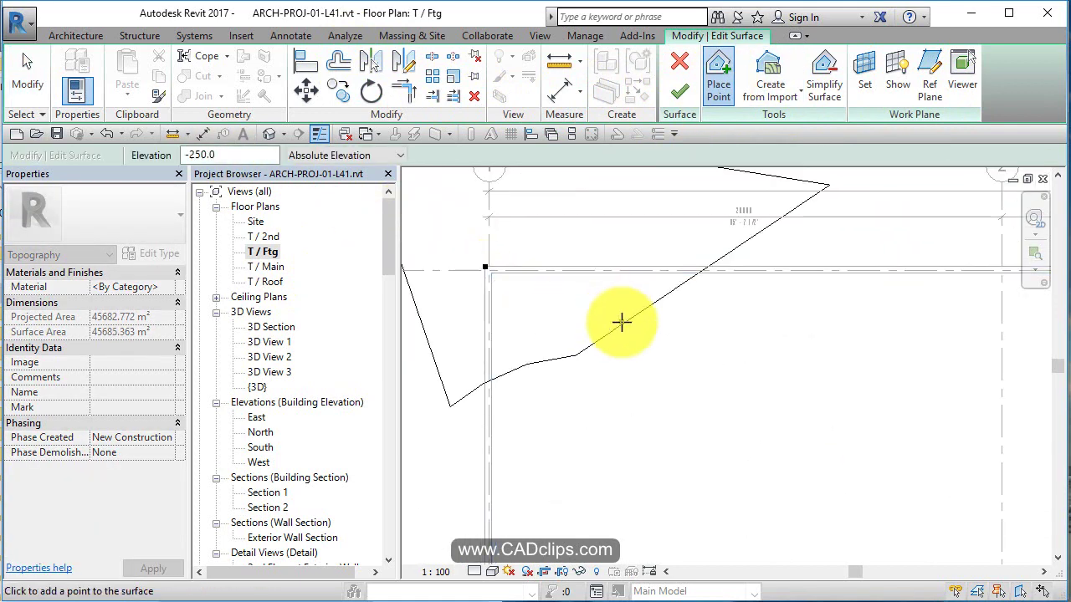
pyautogui.scroll(-3, 915, 323)
pyautogui.scroll(3, 915, 328)
pyautogui.moveTo(889, 296); pyautogui.dragTo(731, 325, button='middle')
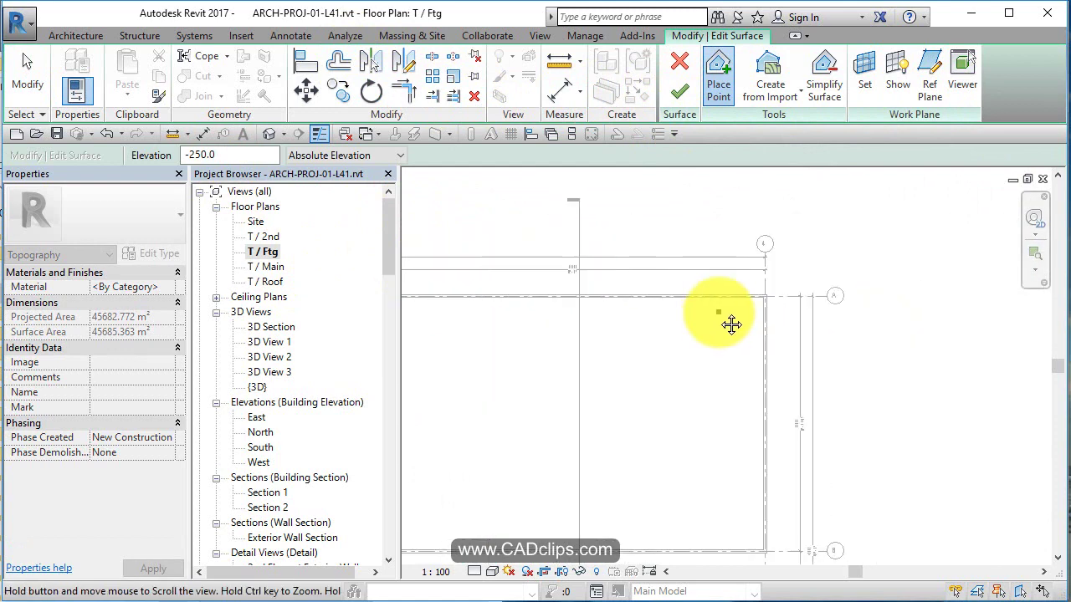
pyautogui.scroll(4, 736, 314)
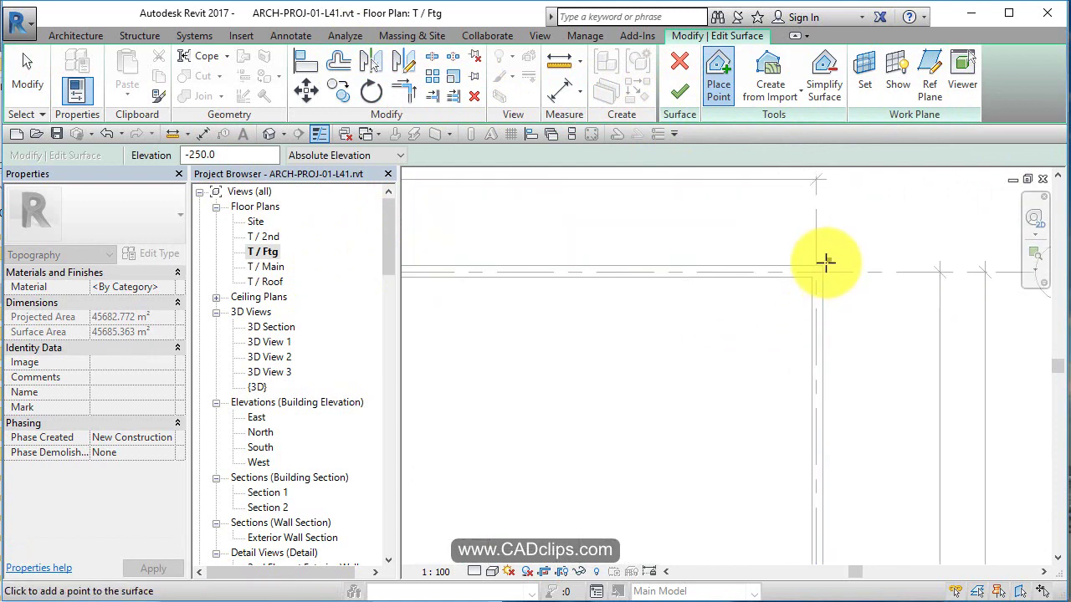
pyautogui.click(824, 264)
pyautogui.scroll(-2, 767, 338)
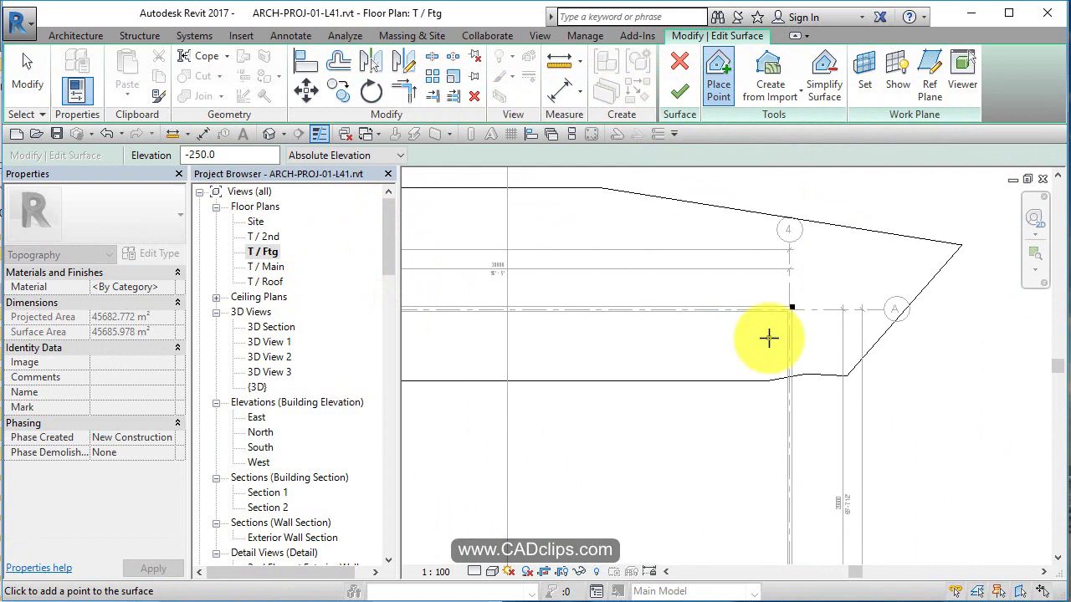
pyautogui.scroll(4, 809, 449)
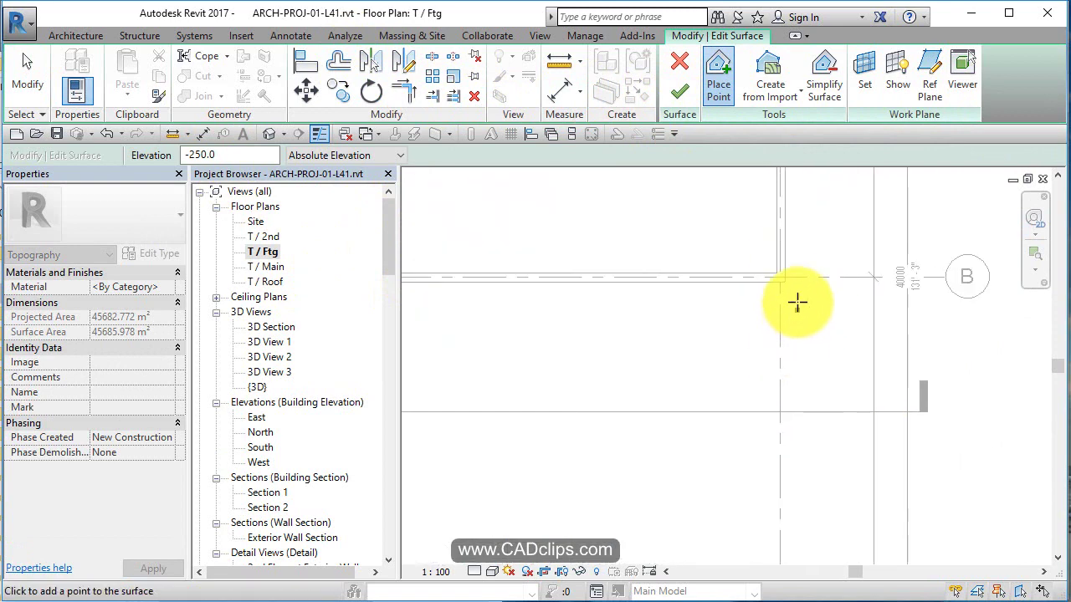
pyautogui.click(789, 282)
pyautogui.scroll(-3, 729, 334)
pyautogui.scroll(3, 872, 366)
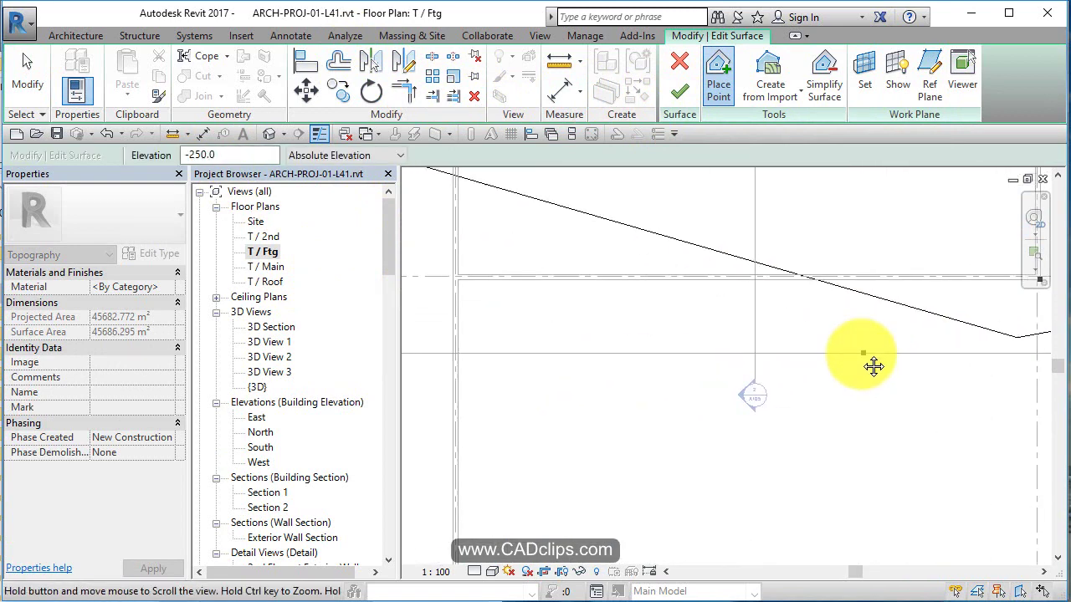
pyautogui.scroll(4, 459, 287)
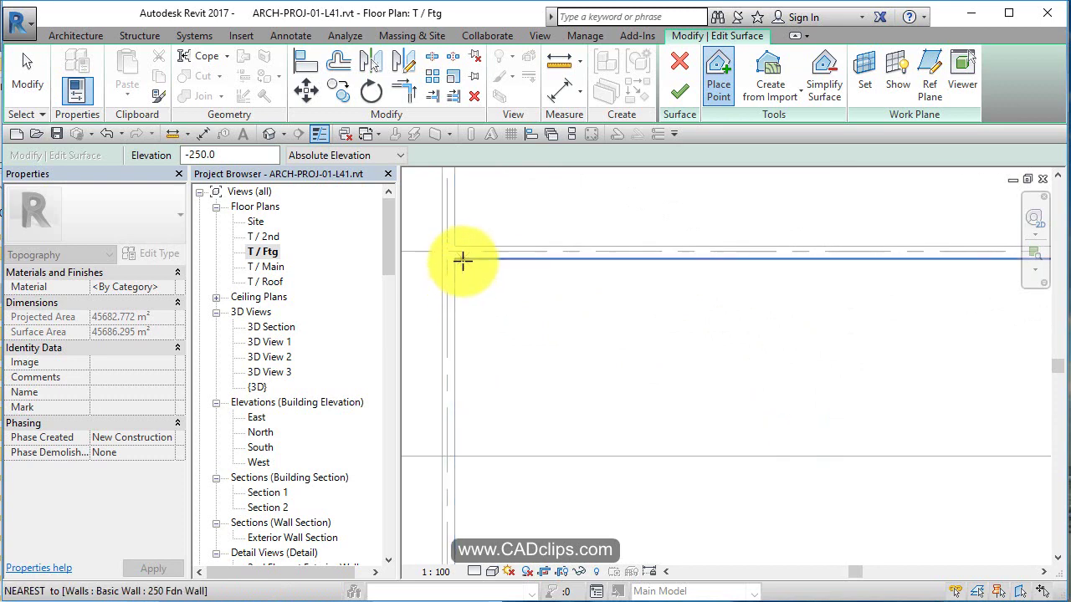
# Add -250 points at the remaining three wall corners and finish the toposurface
pyautogui.click(455, 258)
pyautogui.scroll(3, 621, 323)
pyautogui.scroll(-3, 617, 310)
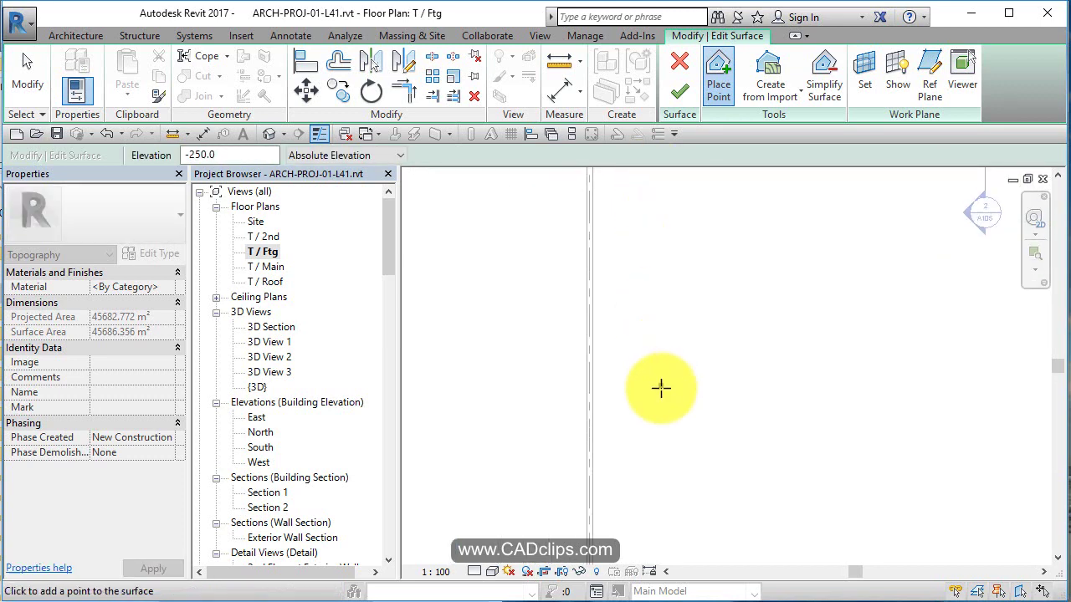
pyautogui.scroll(3, 661, 388)
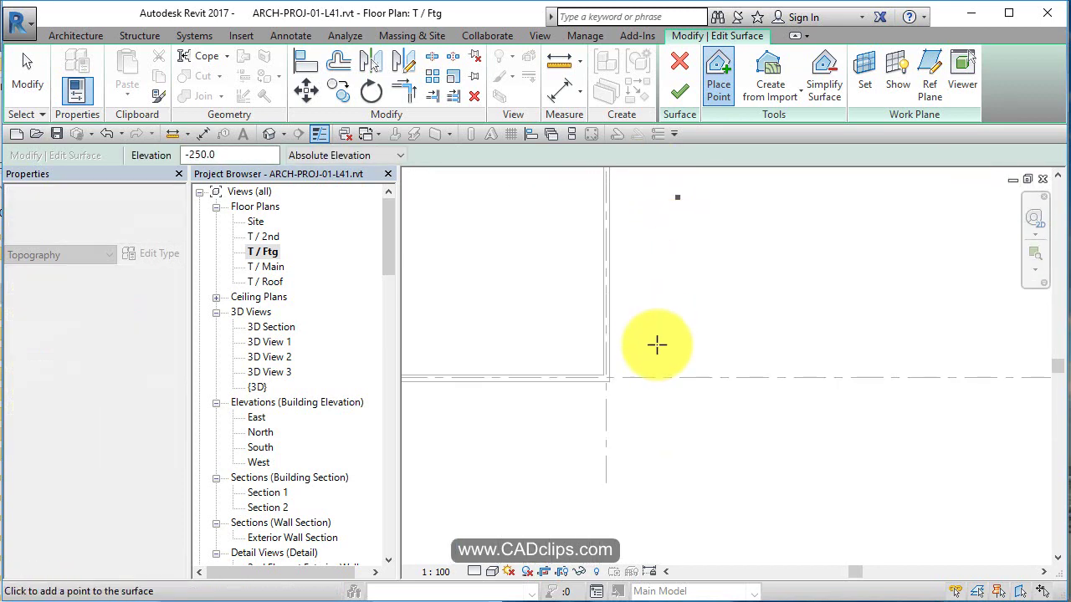
pyautogui.click(608, 377)
pyautogui.scroll(-3, 557, 418)
pyautogui.scroll(5, 683, 419)
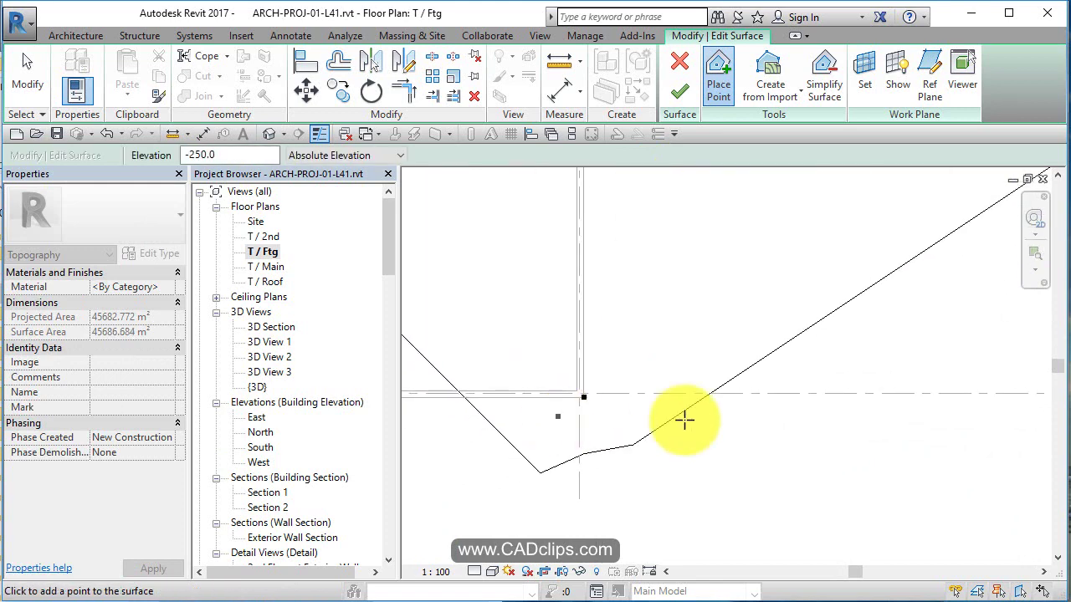
pyautogui.scroll(3, 837, 443)
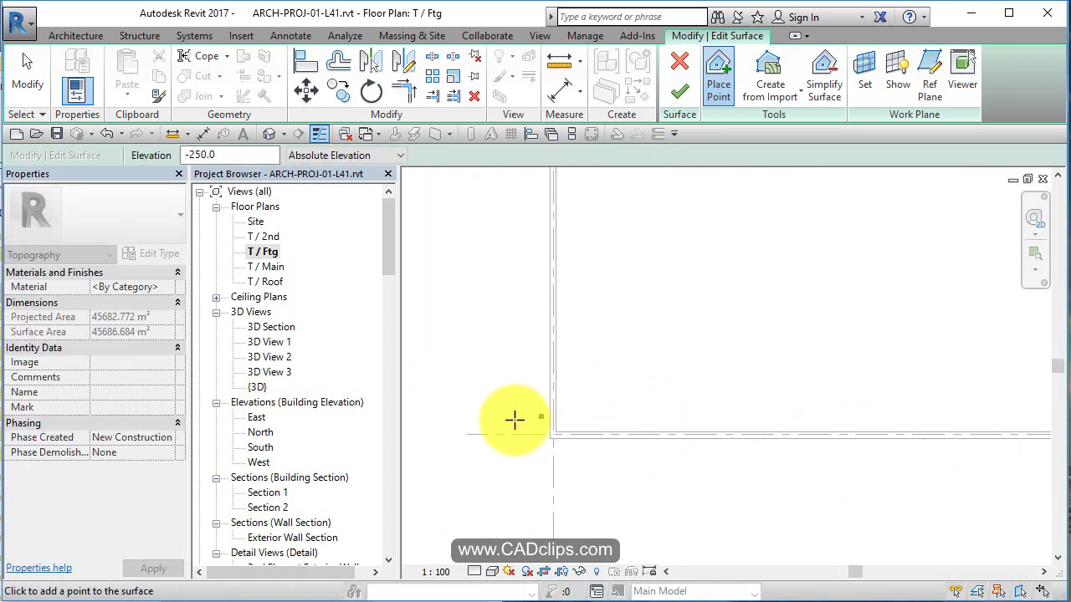
pyautogui.scroll(-2, 543, 448)
pyautogui.click(533, 454)
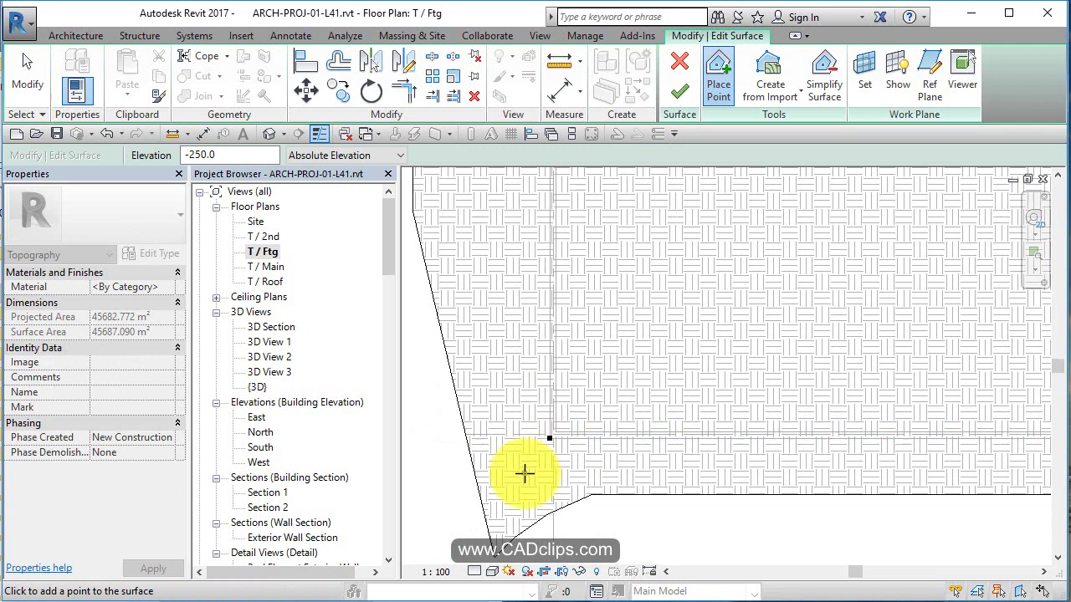
pyautogui.scroll(-3, 521, 468)
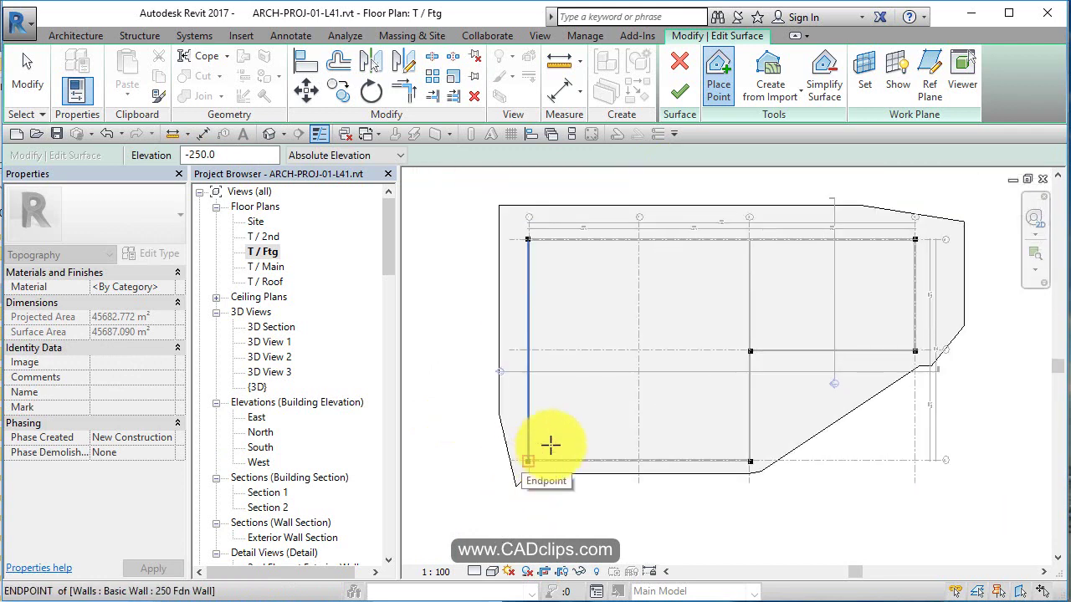
pyautogui.click(679, 92)
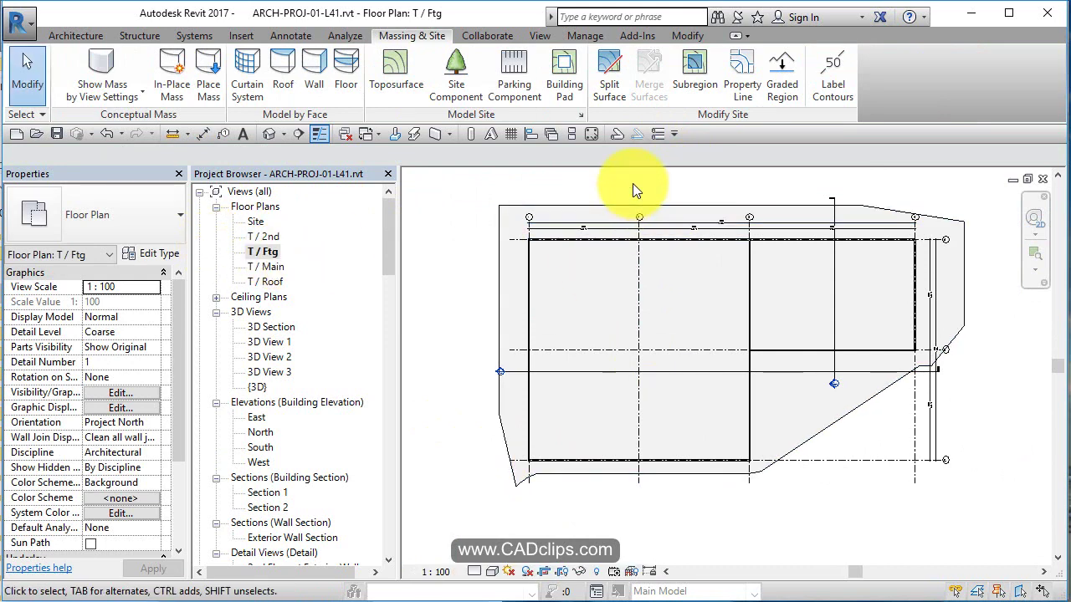
# Hide the whole Topography category in the T / Ftg plan
pyautogui.click(626, 210)
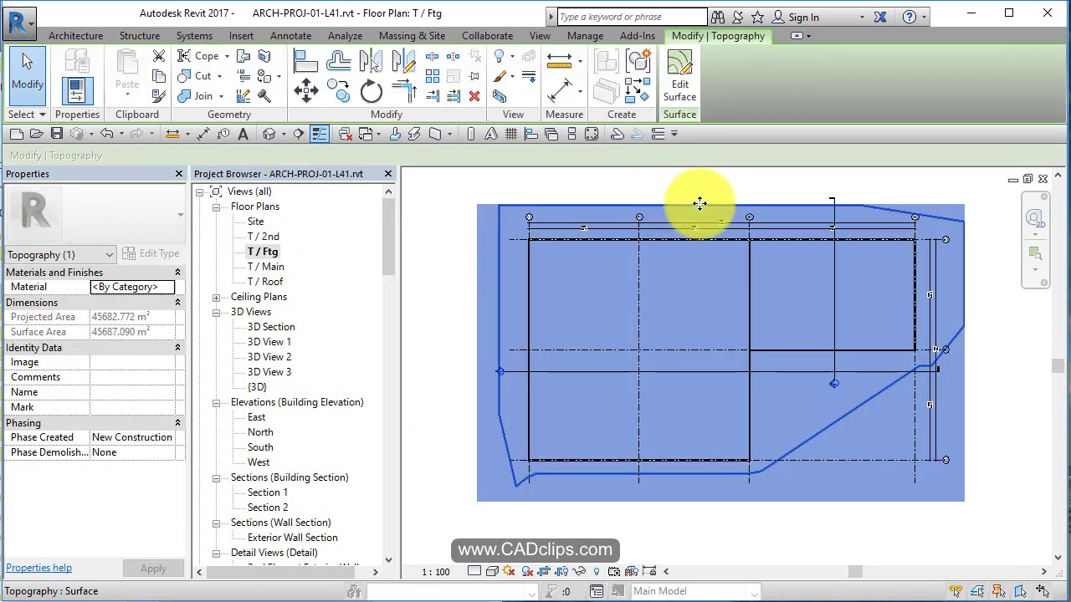
pyautogui.click(514, 56)
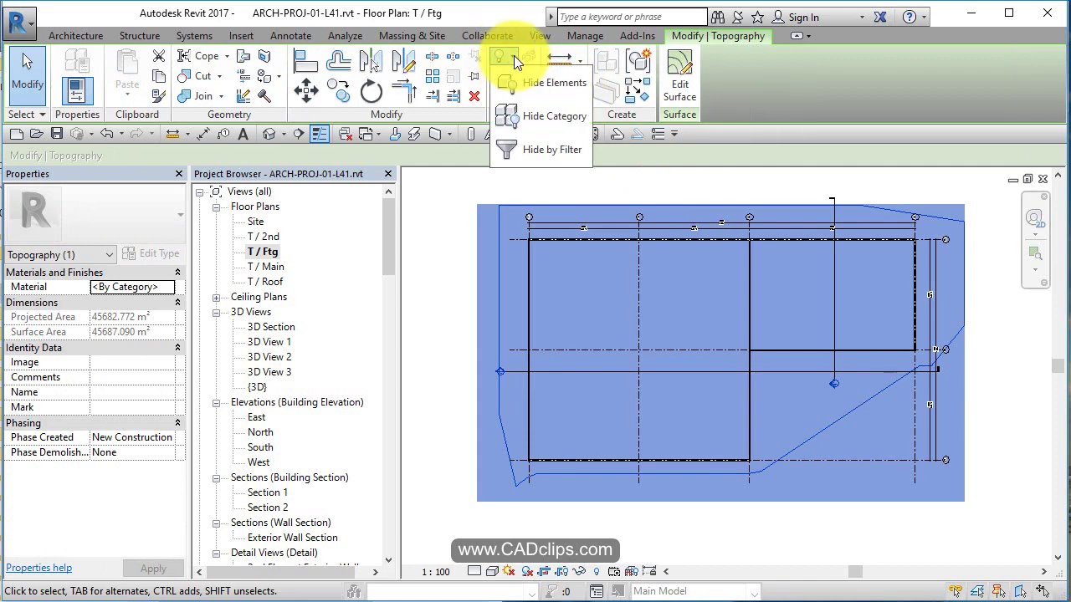
pyautogui.click(545, 115)
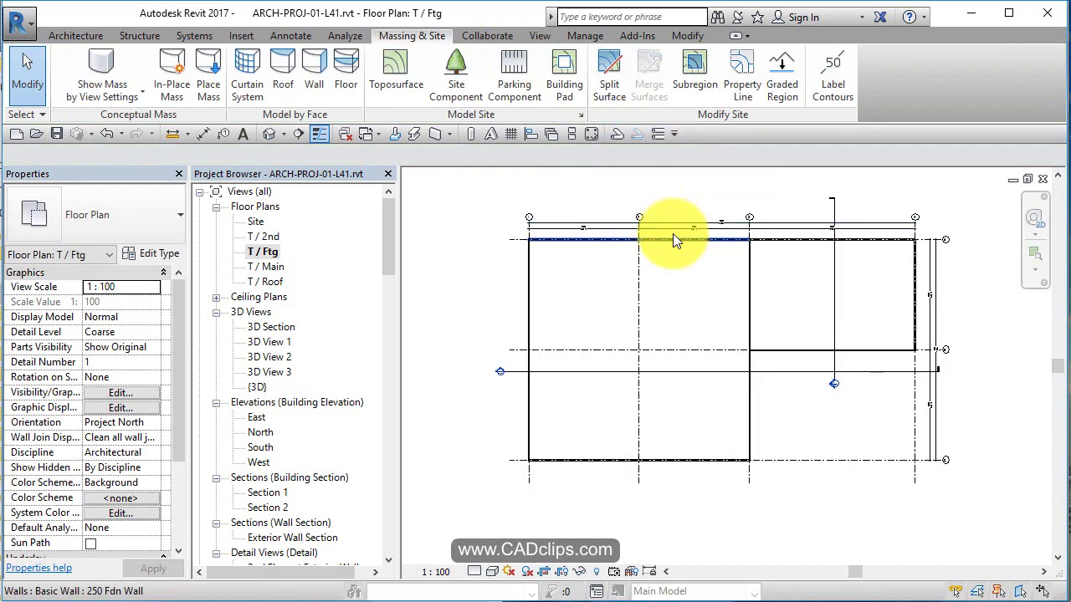
# Reopen the Site plan, zoom out and centre the toposurface within the property lines
pyautogui.doubleClick(255, 222)
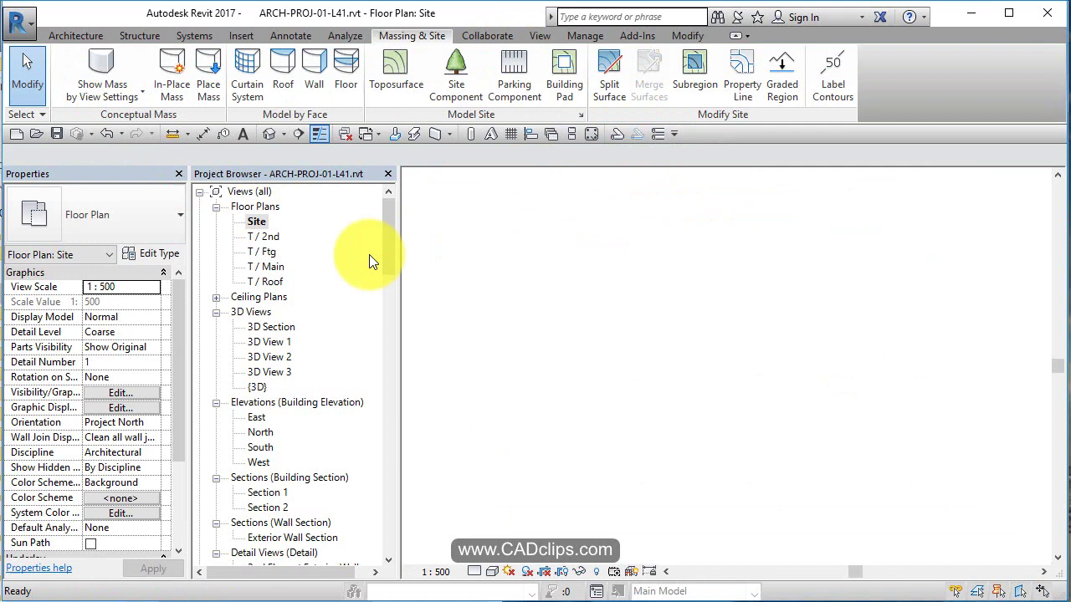
pyautogui.scroll(-4, 598, 345)
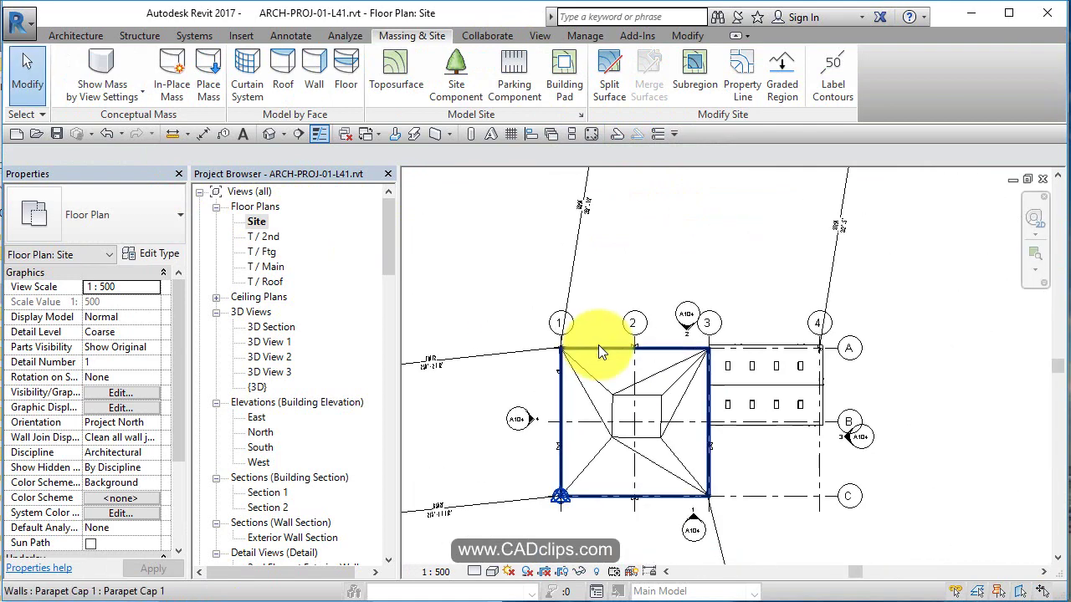
pyautogui.scroll(-3, 598, 345)
pyautogui.moveTo(906, 457); pyautogui.dragTo(869, 435, button='middle')
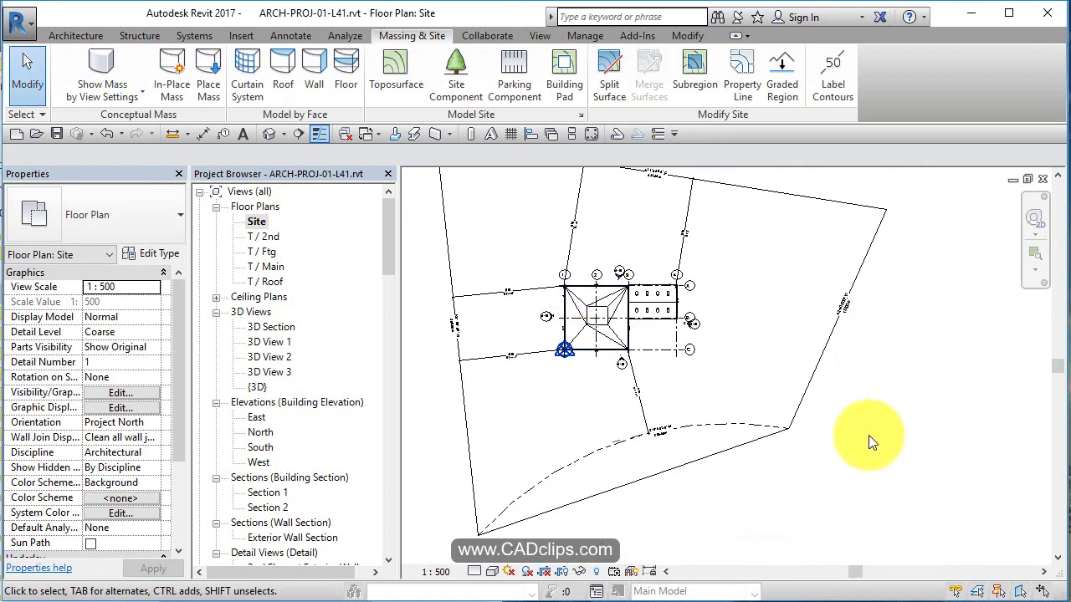
pyautogui.click(741, 447)
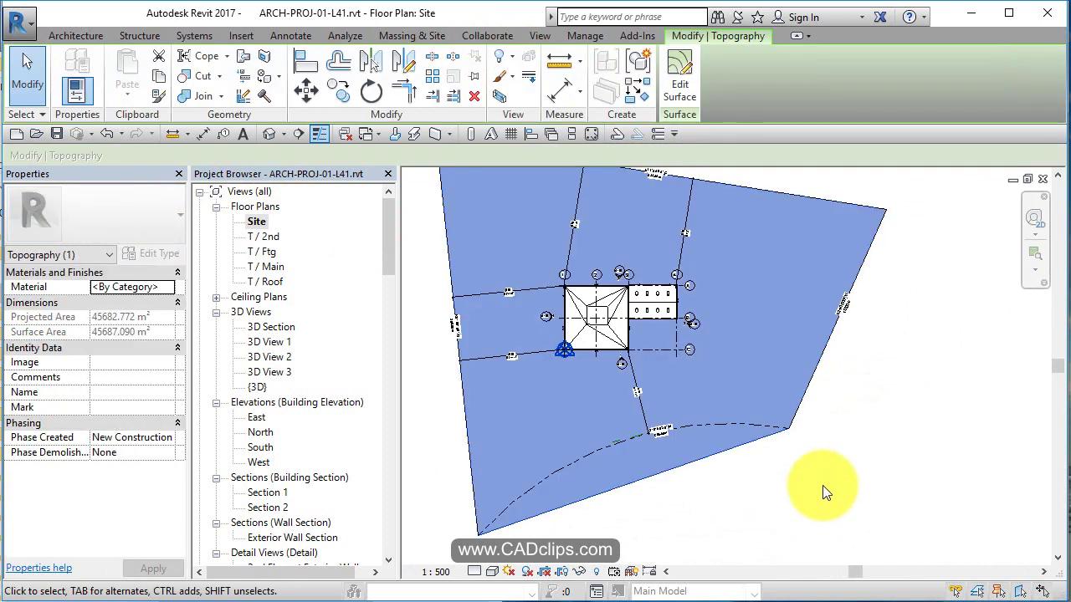
pyautogui.moveTo(823, 485); pyautogui.dragTo(809, 475, button='middle')
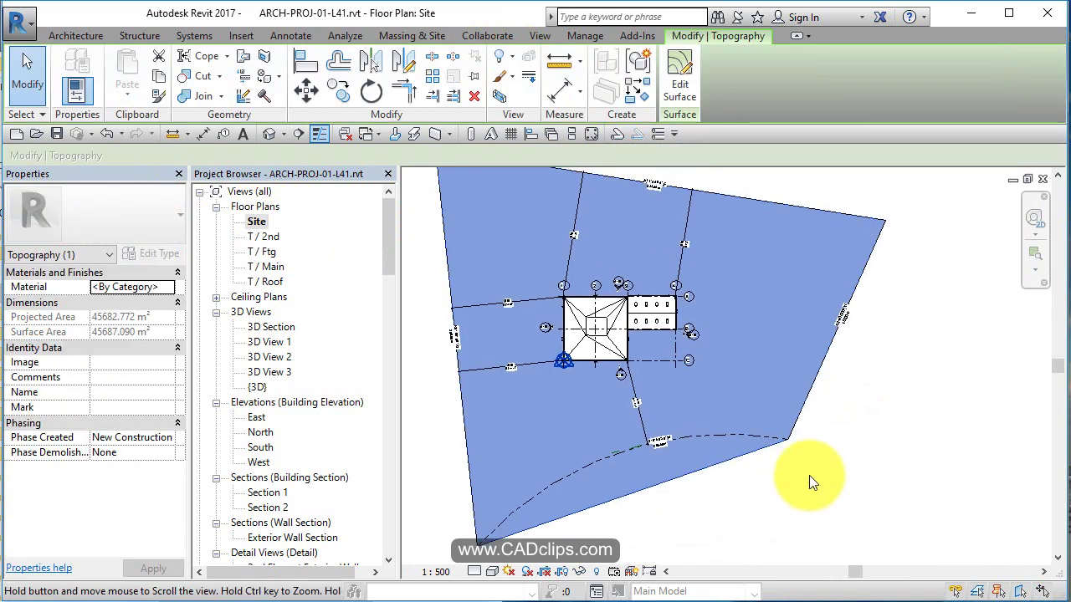
# Show the default {3D} view, orbited so the toposurface surrounds the building
pyautogui.click(910, 388)
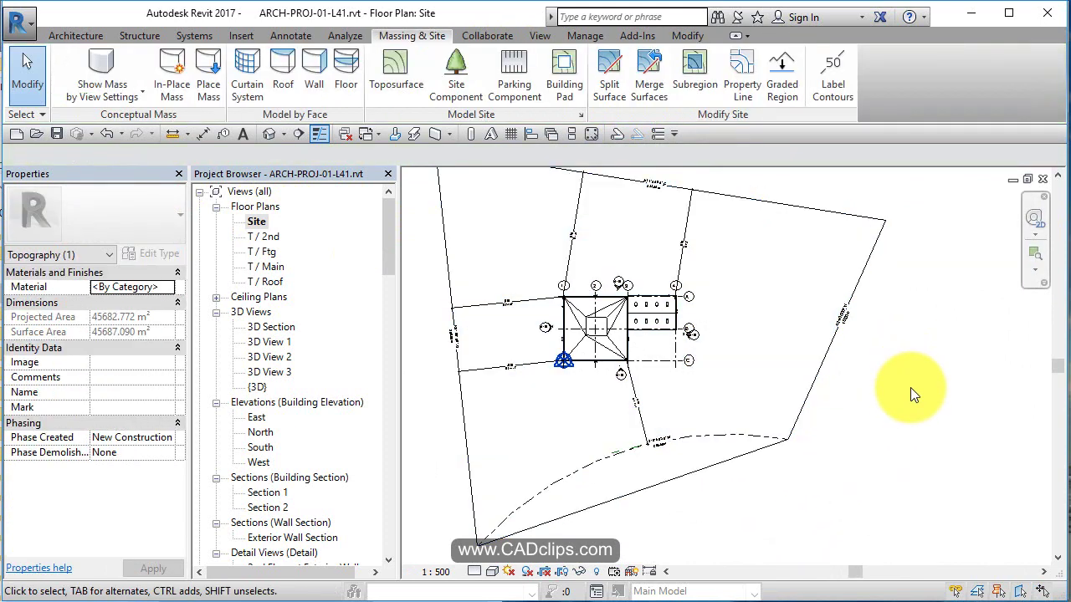
pyautogui.click(272, 133)
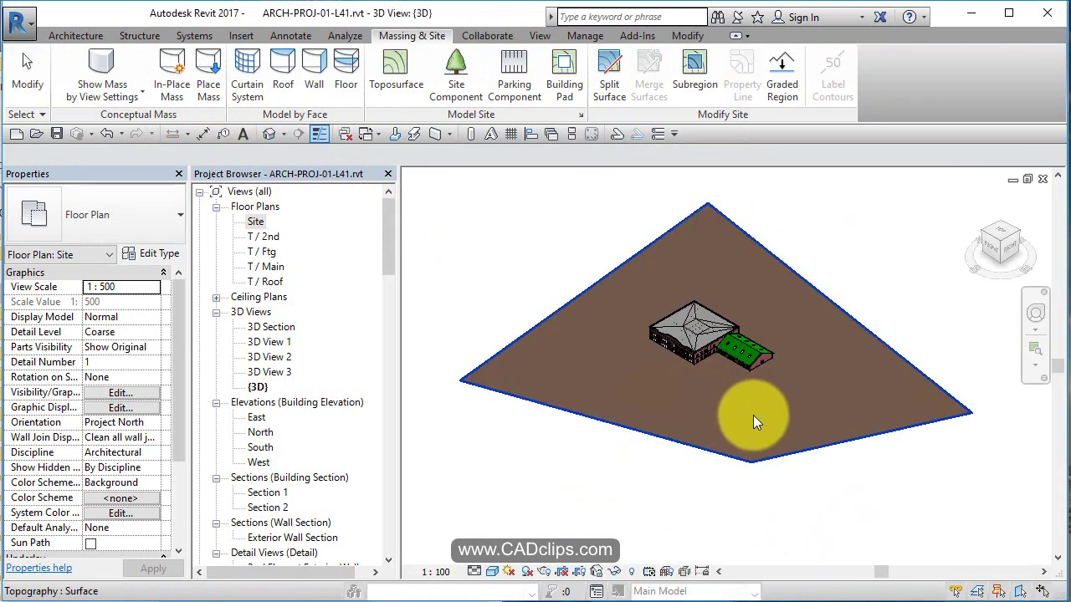
pyautogui.keyDown('shift'); pyautogui.moveTo(774, 437); pyautogui.dragTo(778, 471, button='middle'); pyautogui.keyUp('shift')
pyautogui.click(779, 471)
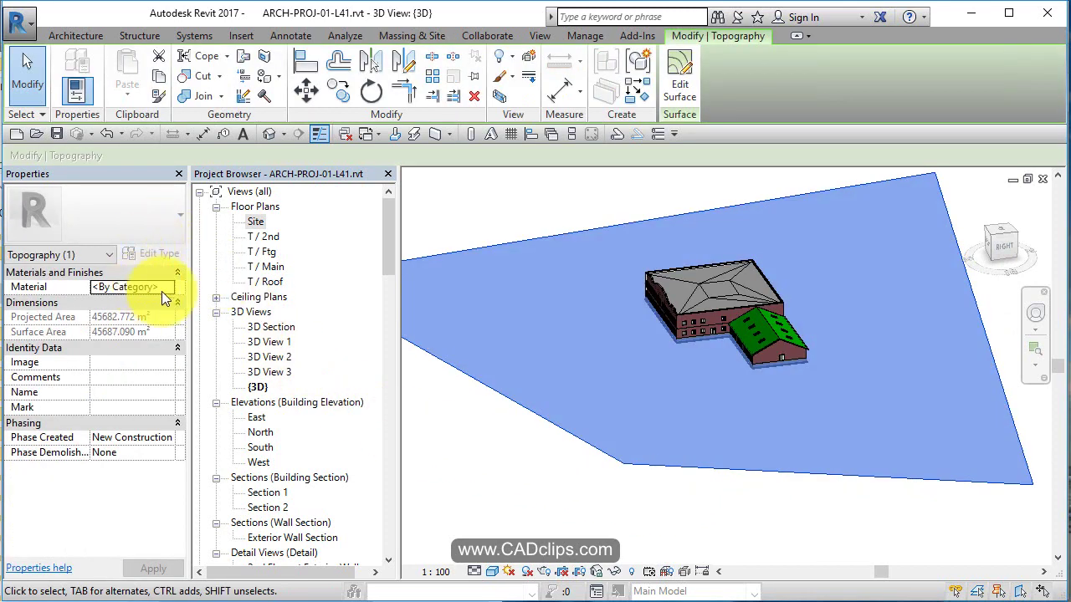
# Browse the toposurface material and search GRASS, then SITE, finding only Site - Hardcore
pyautogui.click(170, 286)
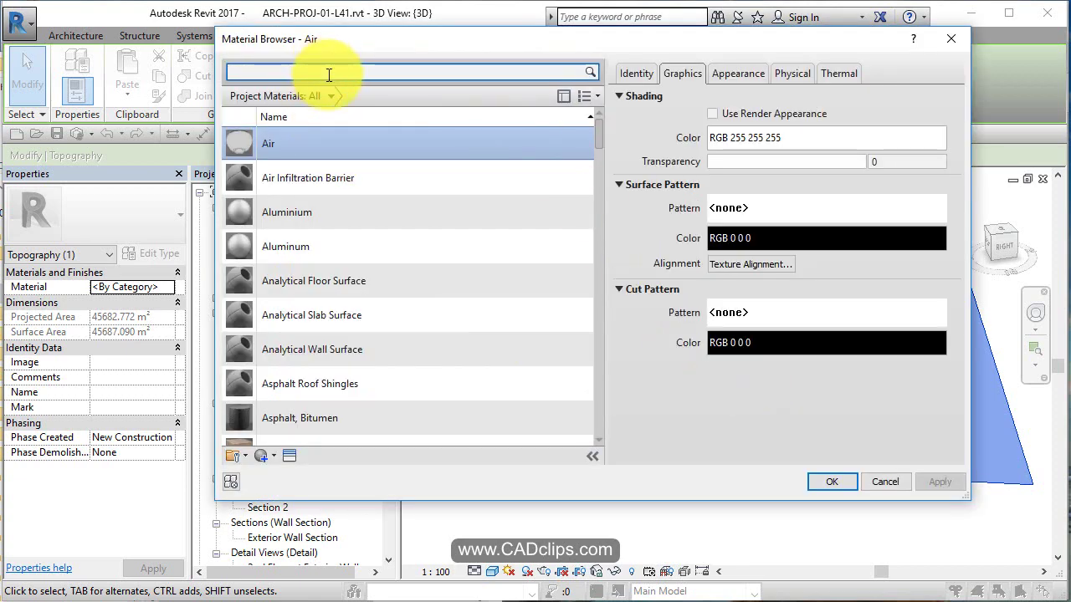
pyautogui.write('GRASS')
pyautogui.press('Return')
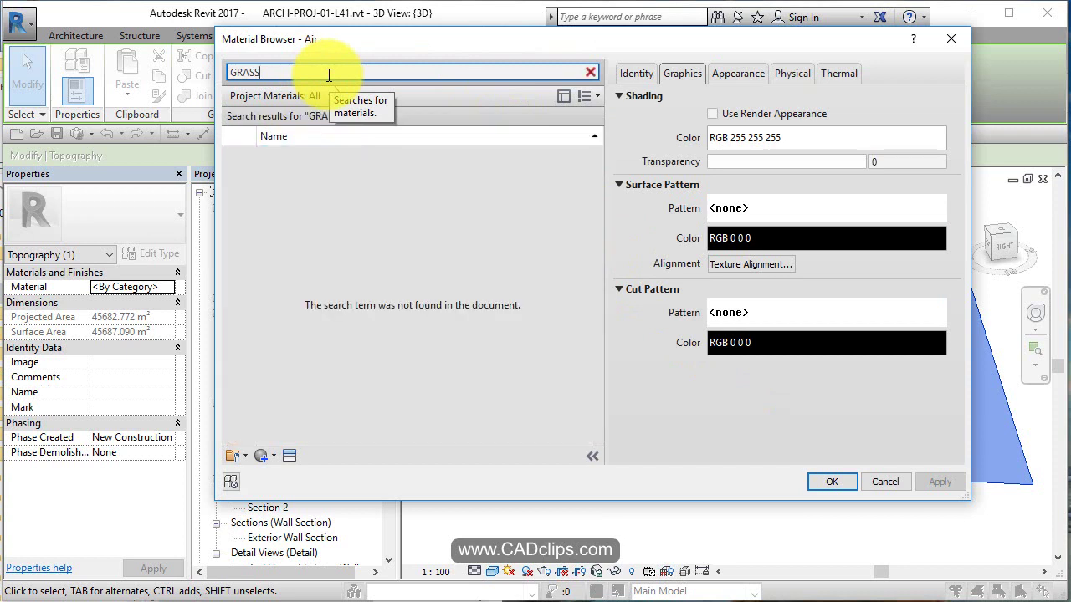
pyautogui.hotkey('ctrl', 'a')
pyautogui.write('SIT')
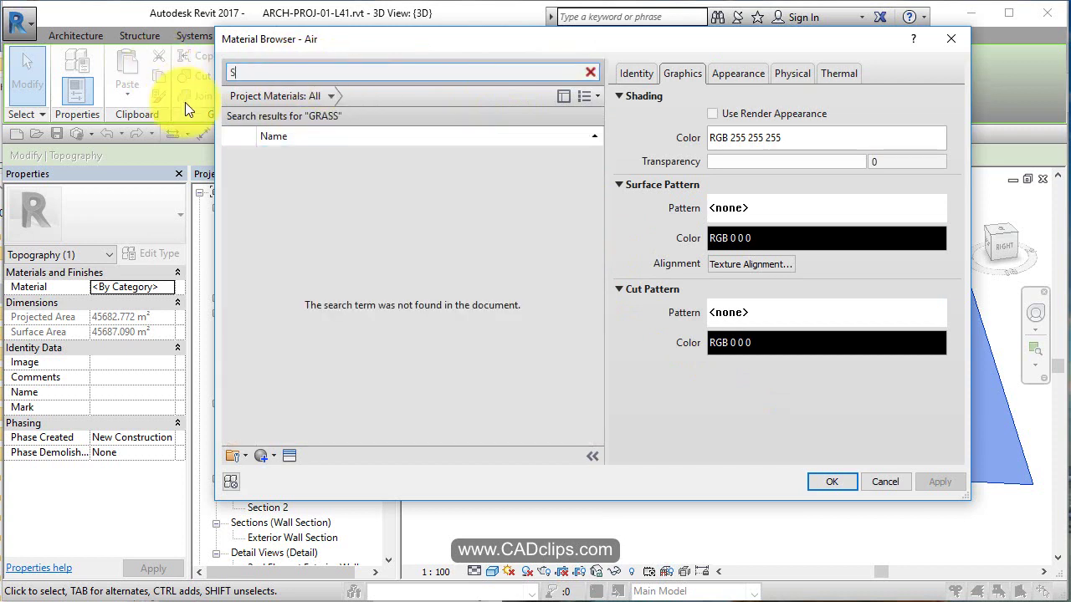
pyautogui.write('E')
pyautogui.press('Return')
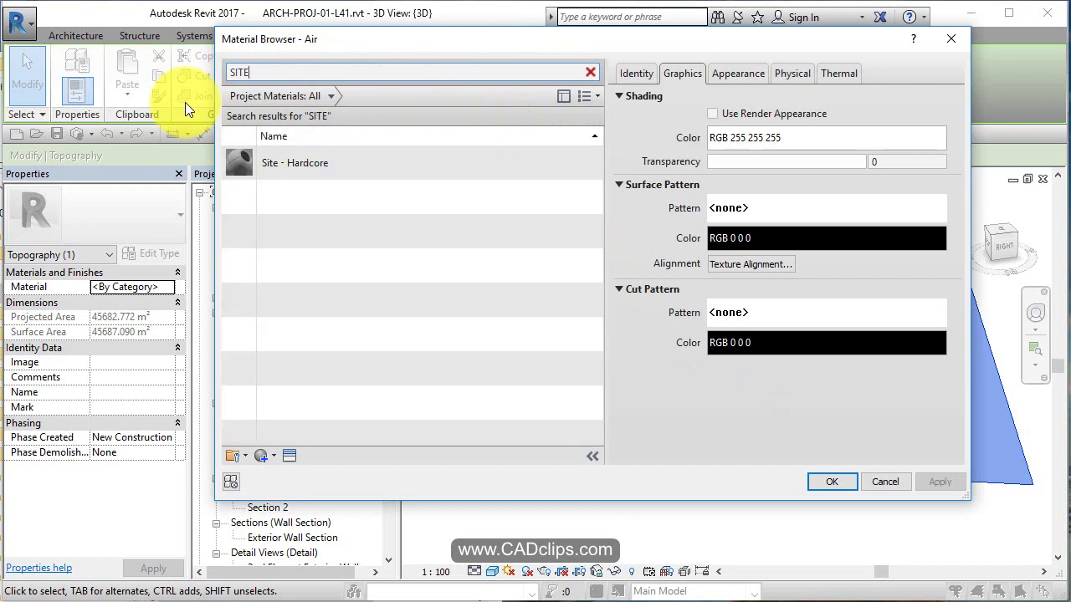
pyautogui.doubleClick(268, 72)
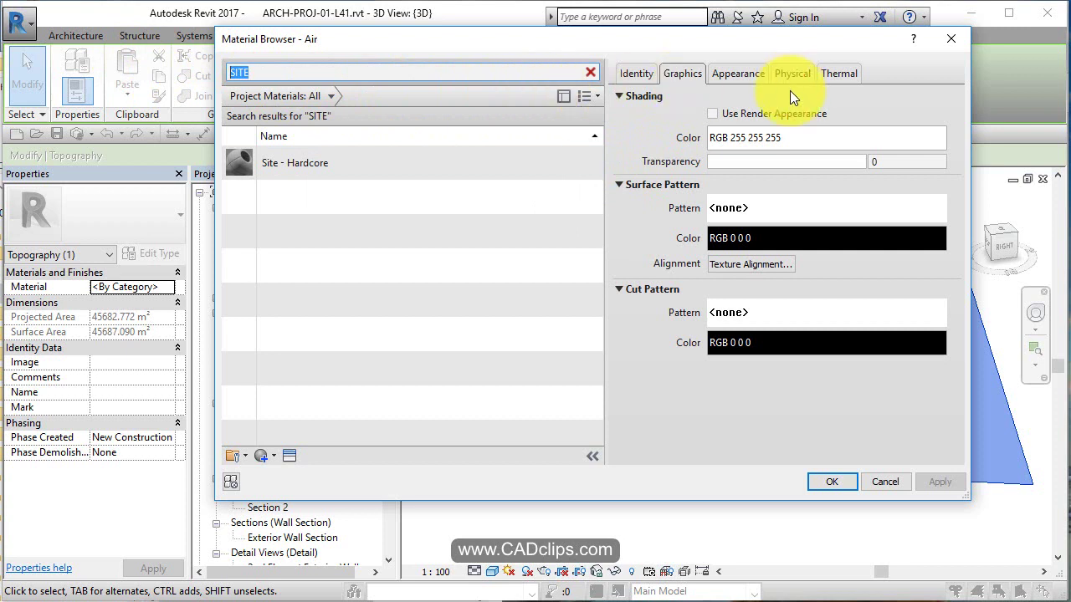
# Apply the Grass - Bermuda appearance asset from the library to the current material
pyautogui.click(244, 457)
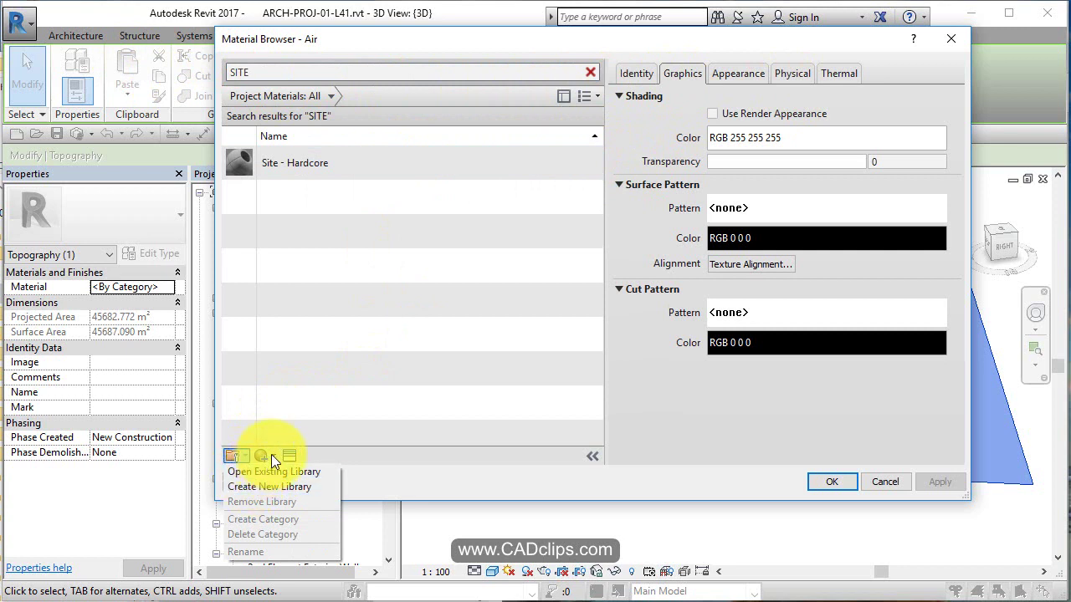
pyautogui.click(273, 460)
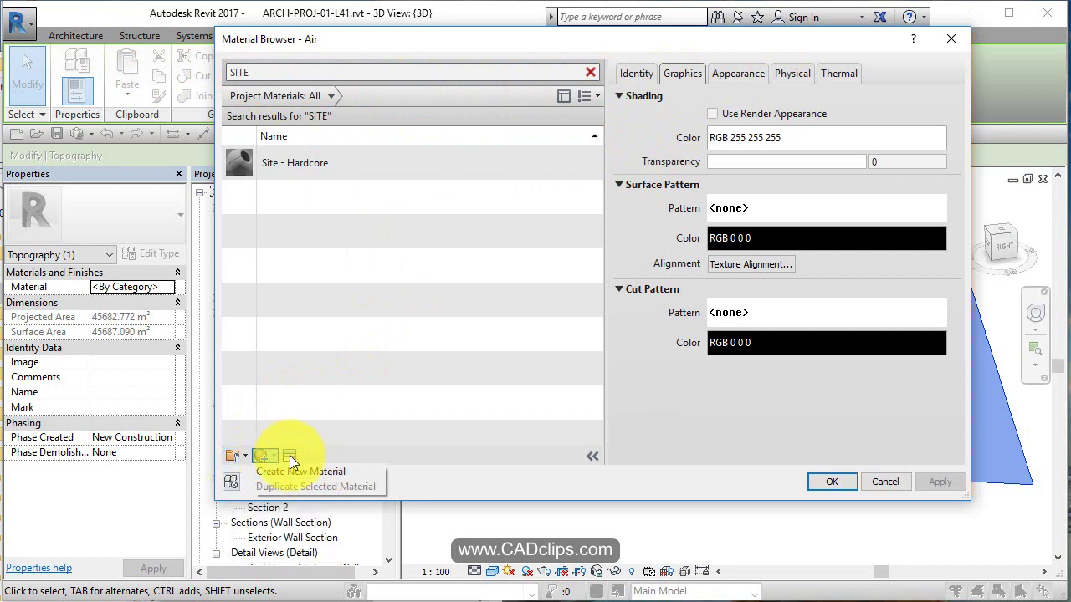
pyautogui.click(247, 459)
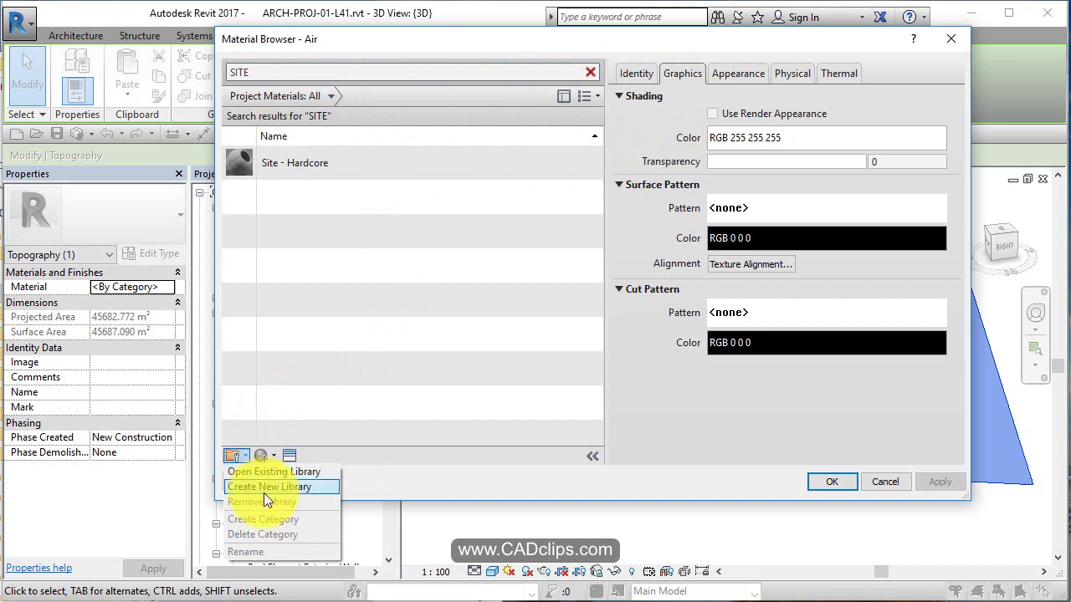
pyautogui.click(290, 456)
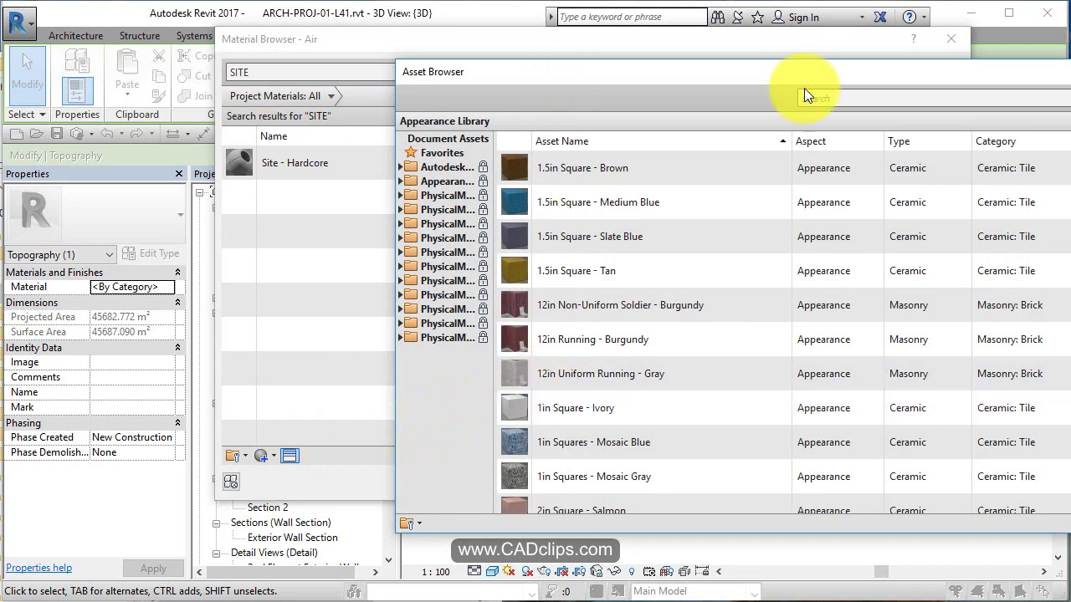
pyautogui.click(890, 97)
pyautogui.write('GRASS')
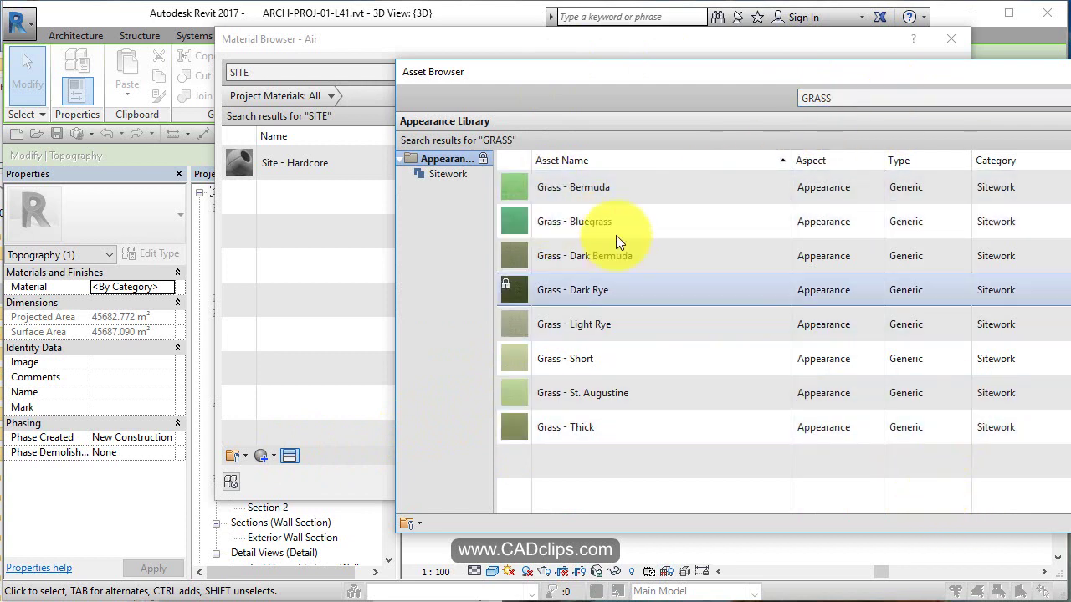
pyautogui.doubleClick(577, 188)
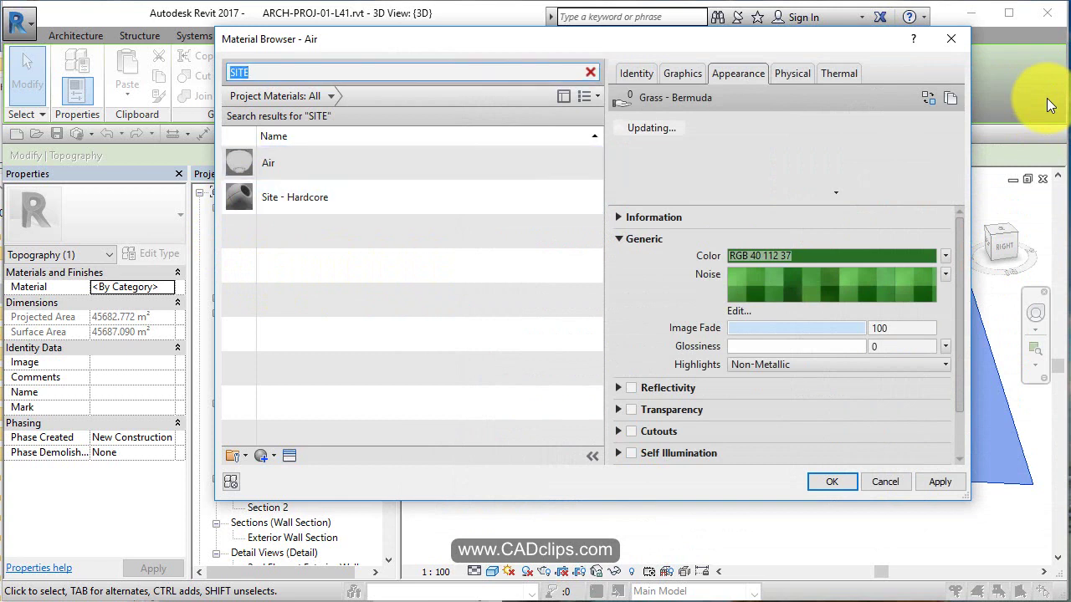
# Clear the search and select the Earth material in the project list
pyautogui.press('BackSpace')
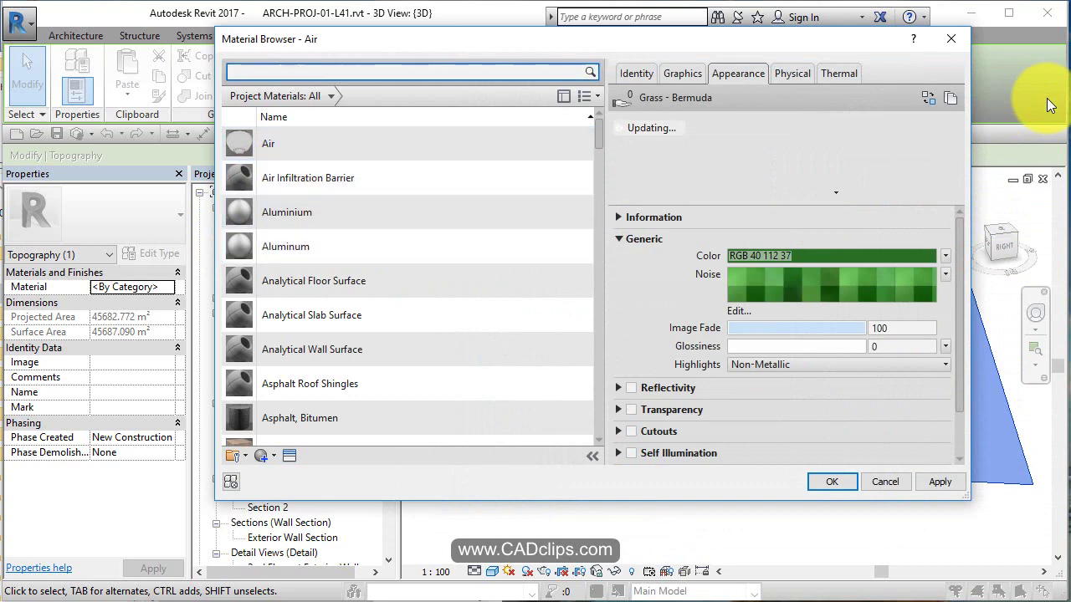
pyautogui.press('Tab')
pyautogui.press('Down')
pyautogui.press('Down')
pyautogui.press('Down')
pyautogui.press('Down')
pyautogui.press('Down')
pyautogui.press('Down')
pyautogui.press('Down')
pyautogui.press('Down')
pyautogui.press('Down')
pyautogui.press('Down')
pyautogui.press('Down')
pyautogui.press('Down')
pyautogui.press('Down')
pyautogui.press('Down')
pyautogui.press('Down')
pyautogui.press('Down')
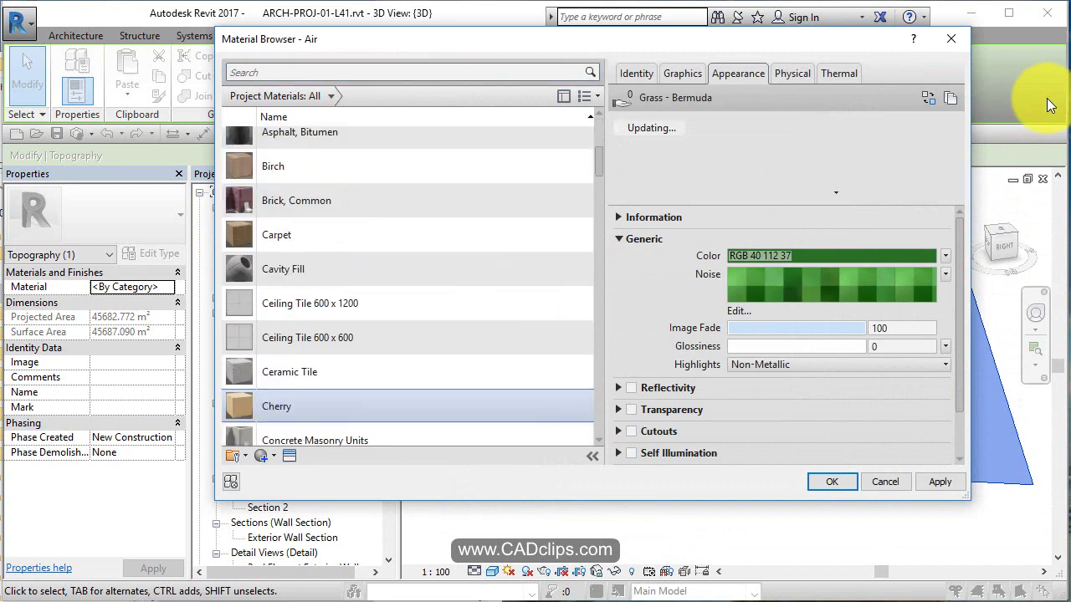
pyautogui.press('Down')
pyautogui.press('Down')
pyautogui.press('Down')
pyautogui.press('Down')
pyautogui.press('Down')
pyautogui.press('Down')
pyautogui.press('Down')
pyautogui.press('Down')
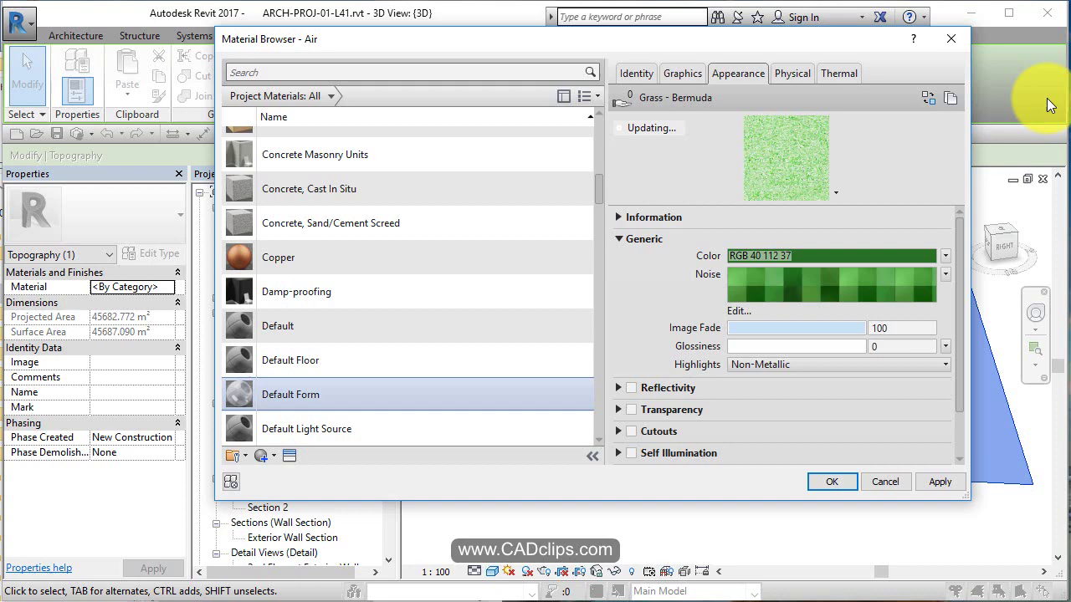
pyautogui.press('Down')
pyautogui.press('Down')
pyautogui.press('Down')
pyautogui.press('Down')
pyautogui.press('Down')
pyautogui.press('Down')
pyautogui.press('Down')
pyautogui.press('Down')
pyautogui.press('Down')
pyautogui.press('Down')
pyautogui.press('Down')
pyautogui.press('Down')
pyautogui.press('Down')
pyautogui.press('Down')
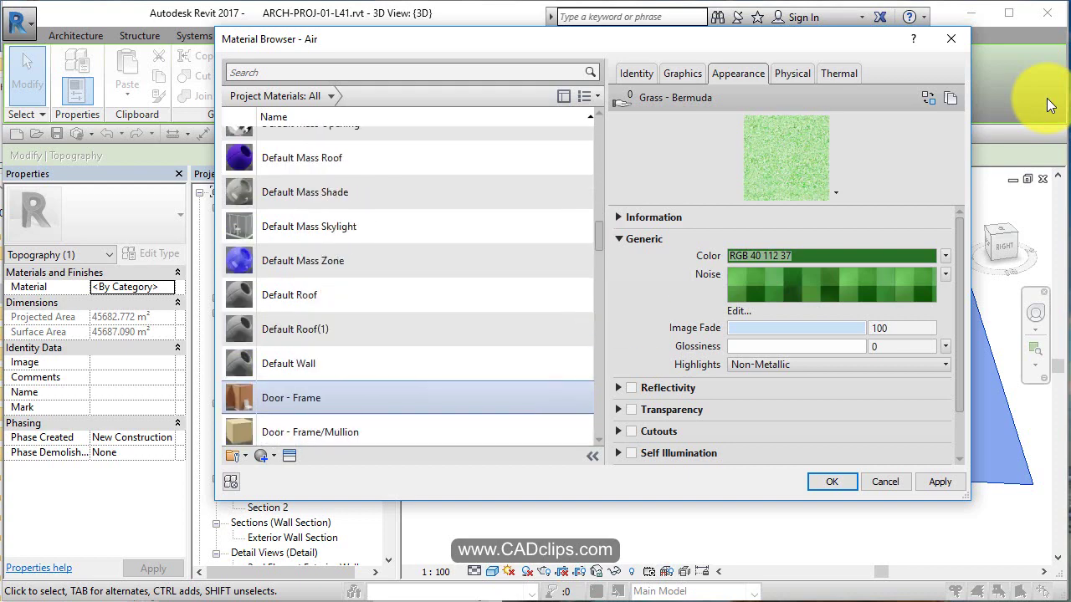
pyautogui.press('Up')
pyautogui.press('Up')
pyautogui.press('Up')
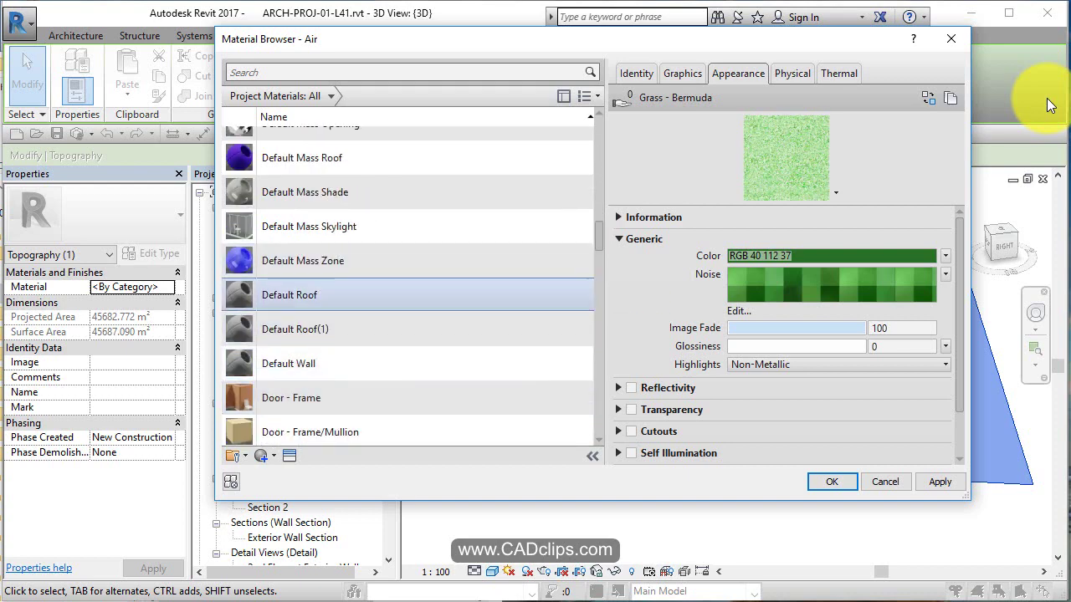
pyautogui.press('Down')
pyautogui.press('Down')
pyautogui.press('Down')
pyautogui.press('Down')
pyautogui.press('Down')
pyautogui.press('Down')
pyautogui.press('Down')
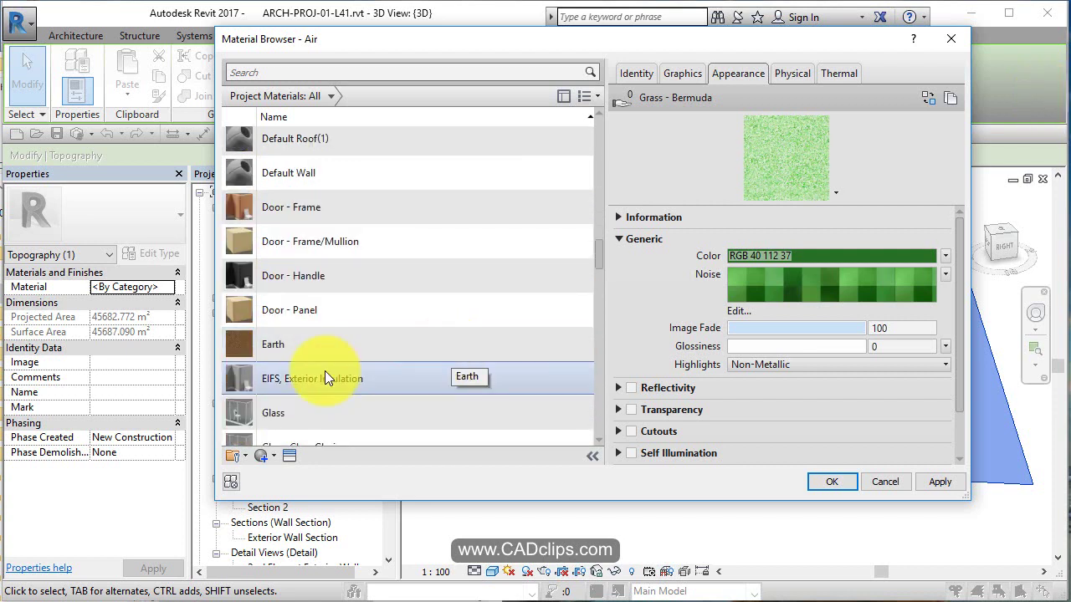
pyautogui.click(291, 343)
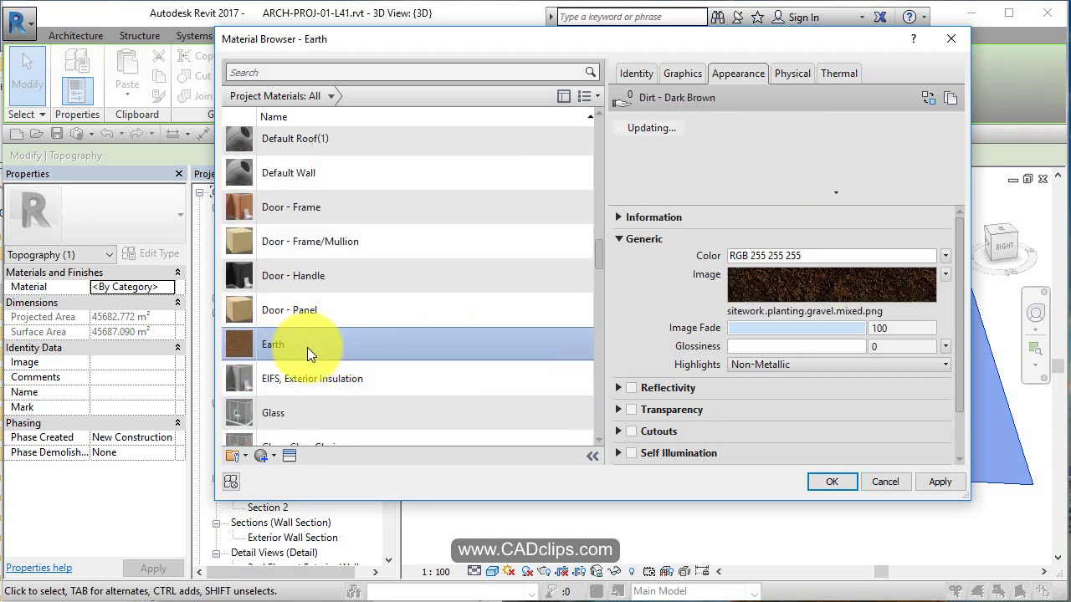
# Duplicate Earth and name the copy Grass
pyautogui.rightClick(306, 348)
pyautogui.click(360, 382)
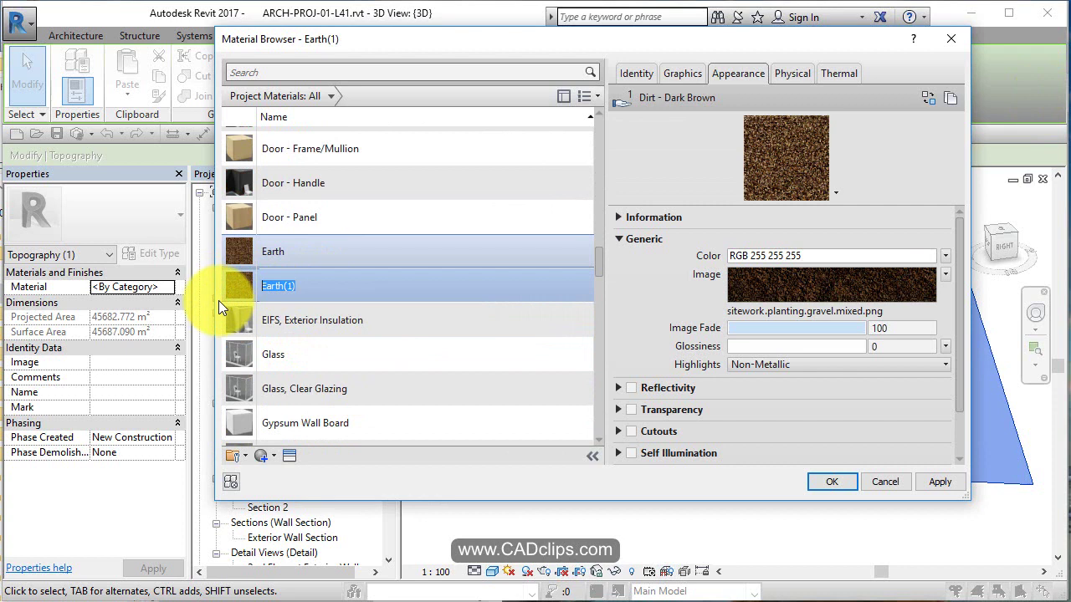
pyautogui.write('Grass')
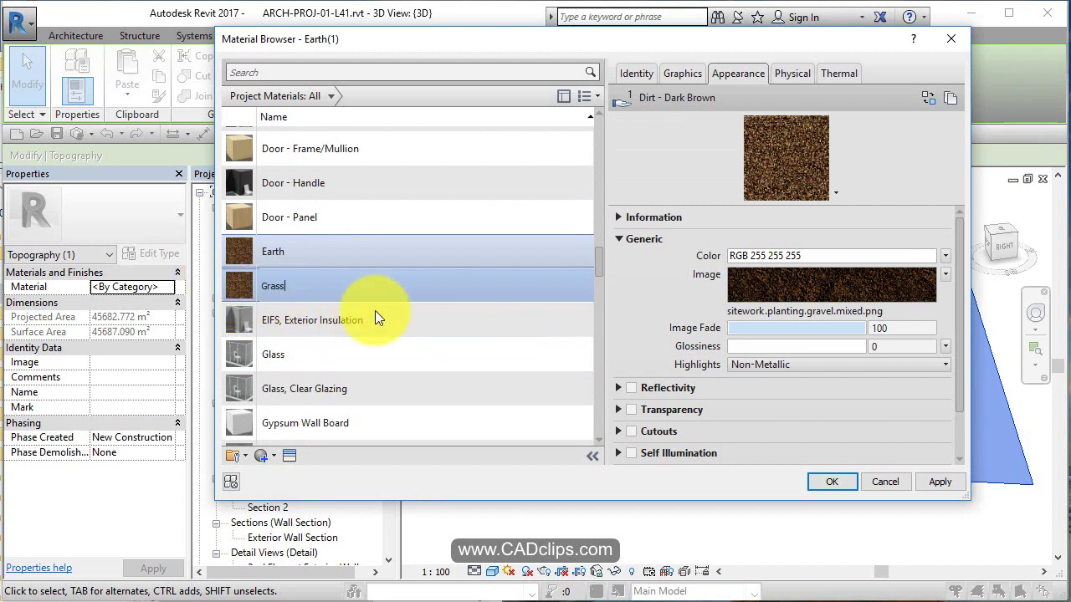
pyautogui.press('Return')
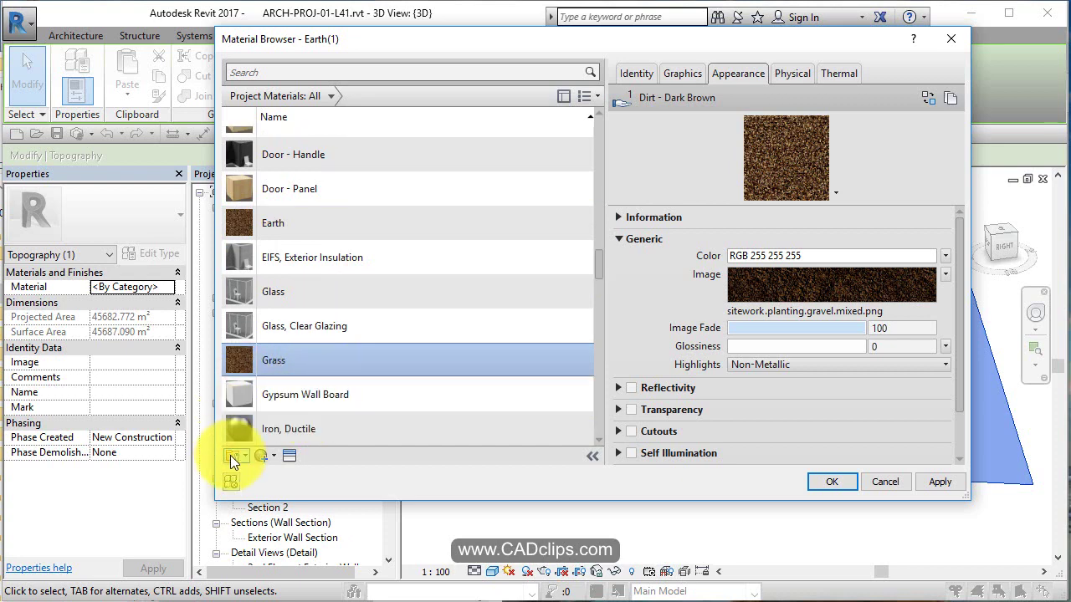
# Replace the Grass material's appearance with the Grass - Bermuda asset found by searching 'grass'
pyautogui.click(289, 456)
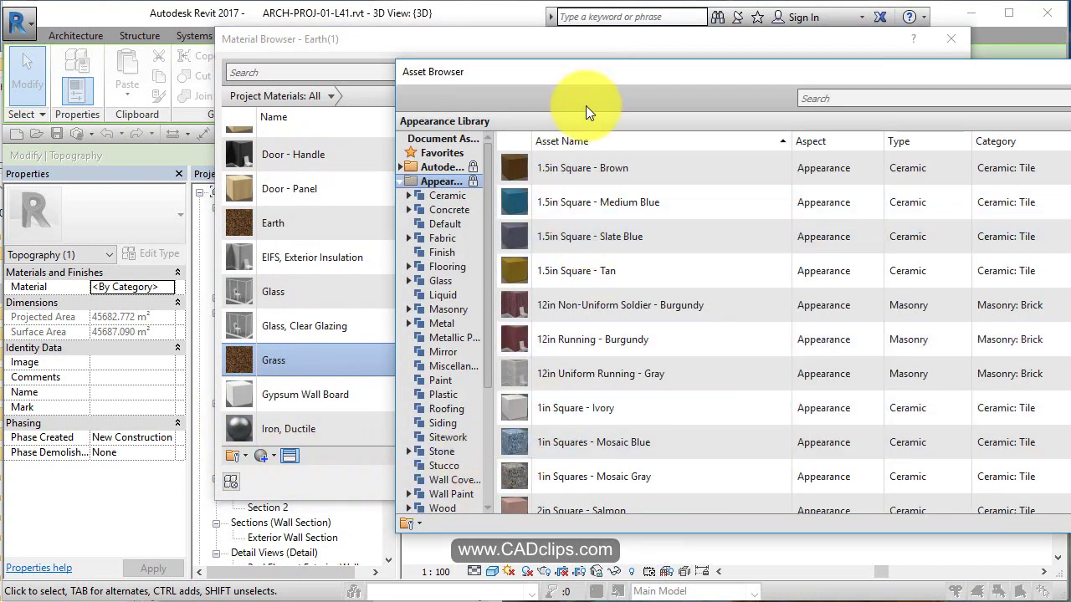
pyautogui.click(874, 100)
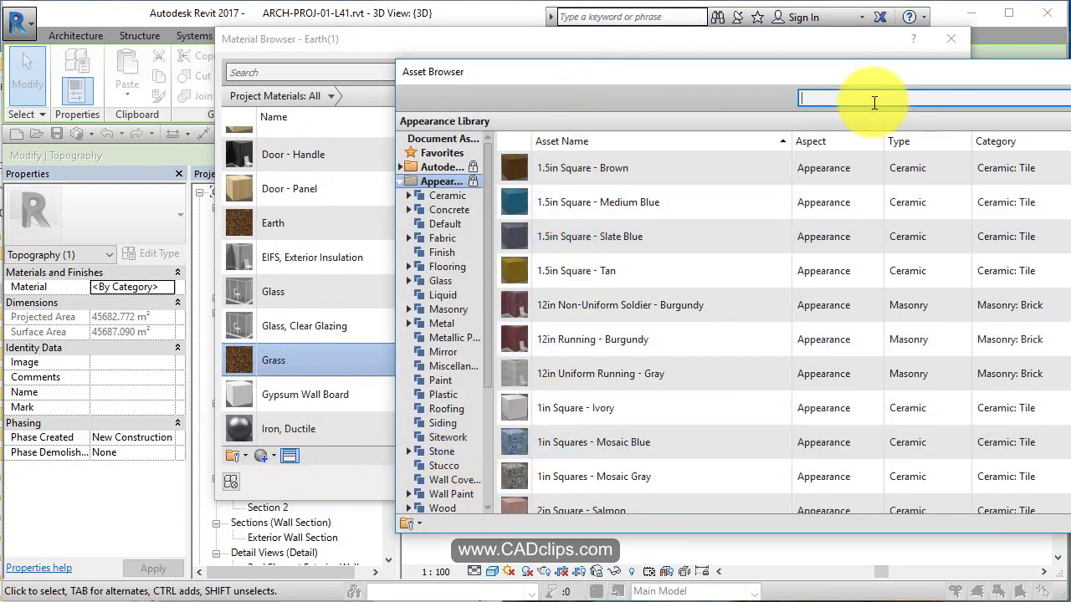
pyautogui.write('grass')
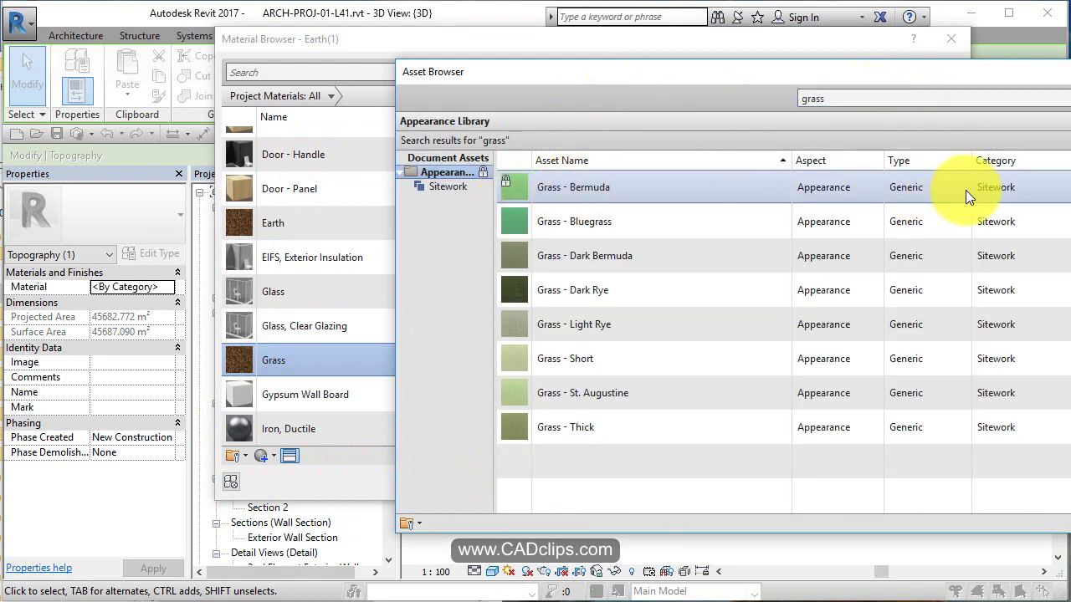
pyautogui.click(320, 355)
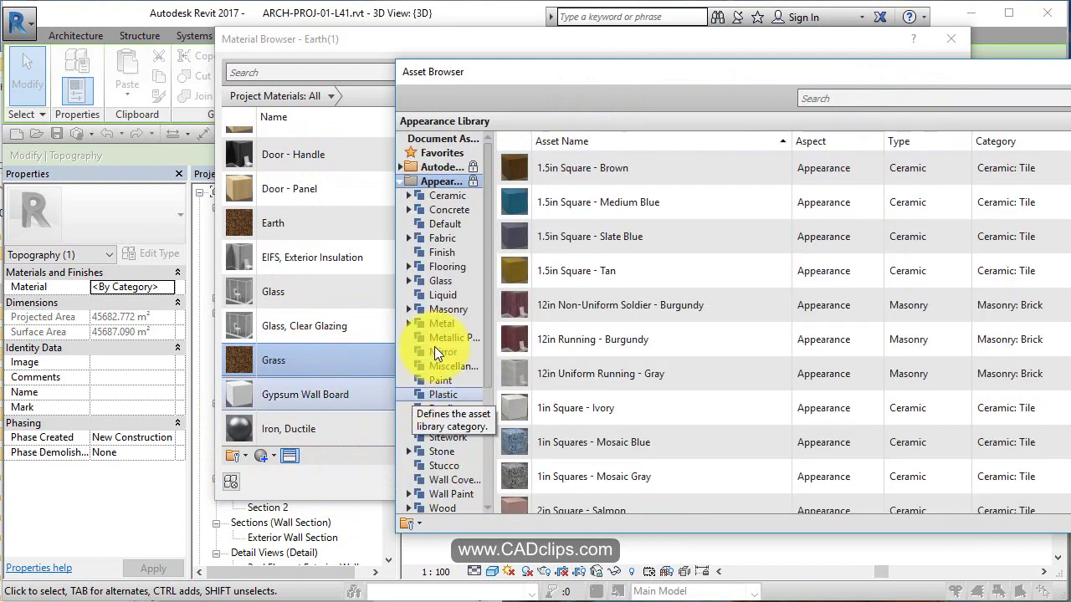
pyautogui.scroll(-1, 653, 502)
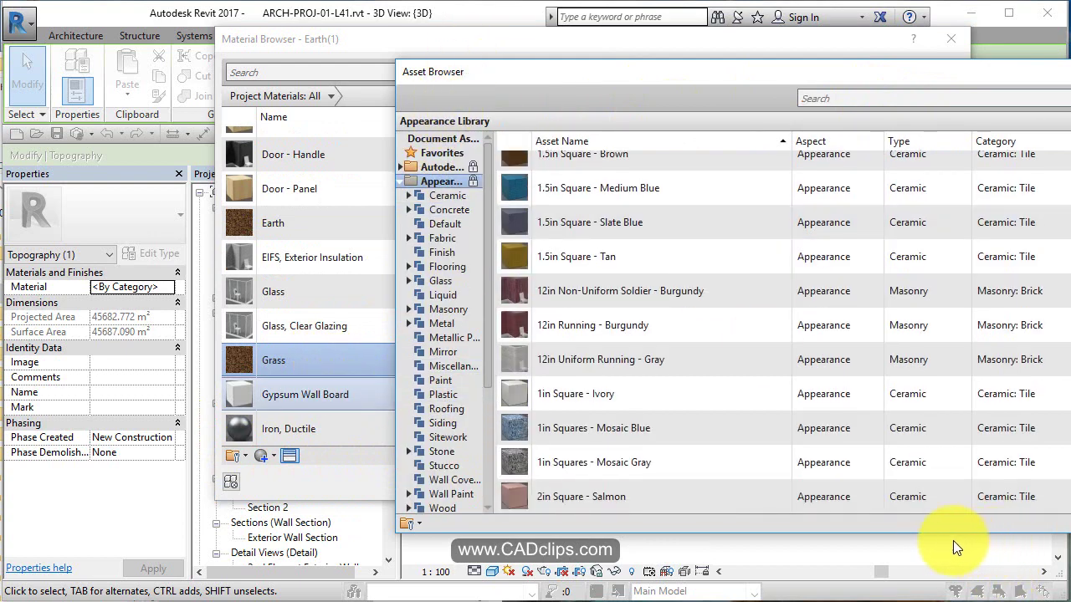
pyautogui.press('Escape')
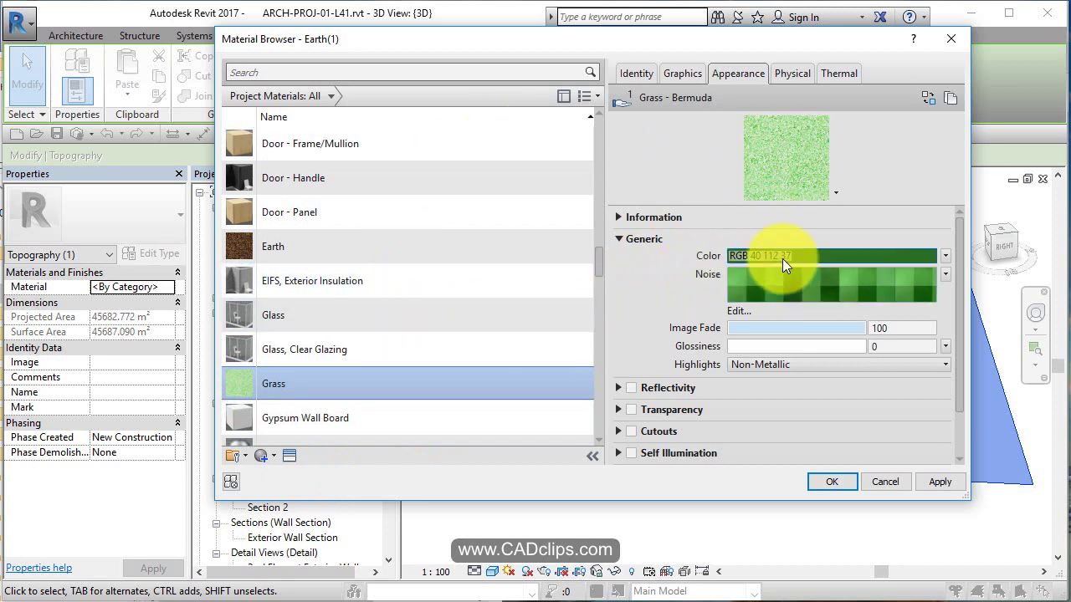
pyautogui.scroll(-1, 278, 379)
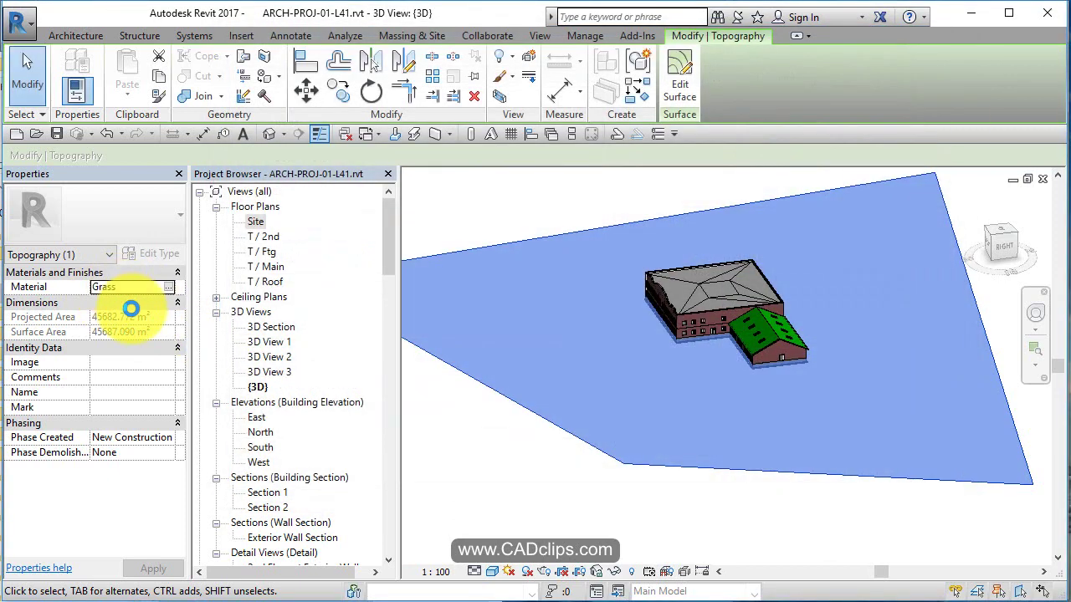
# Reselect the toposurface and open its Grass material in the Material Browser
pyautogui.click(560, 487)
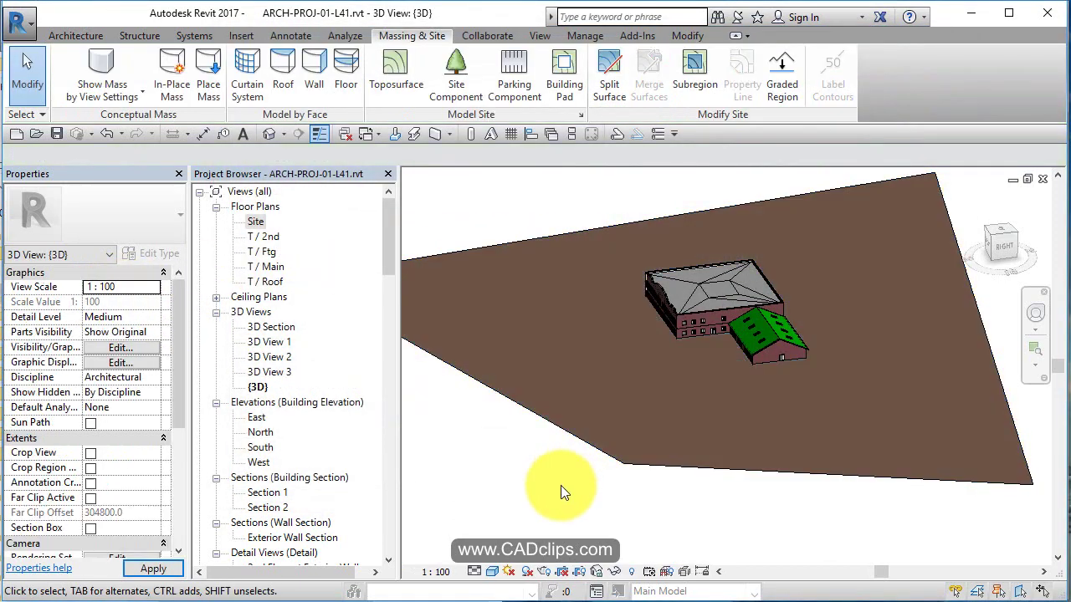
pyautogui.click(607, 443)
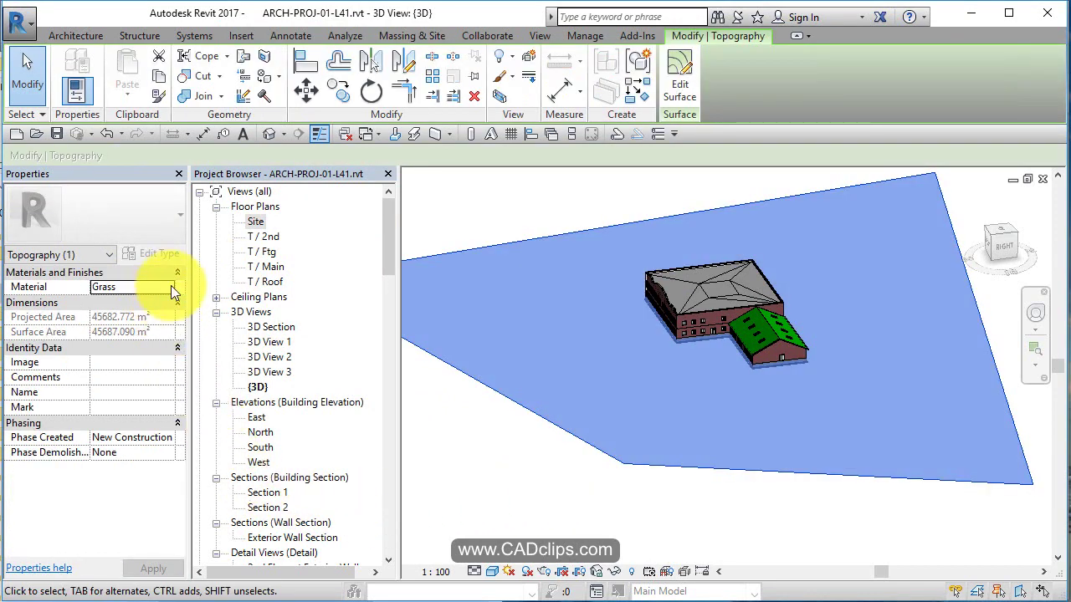
pyautogui.click(171, 289)
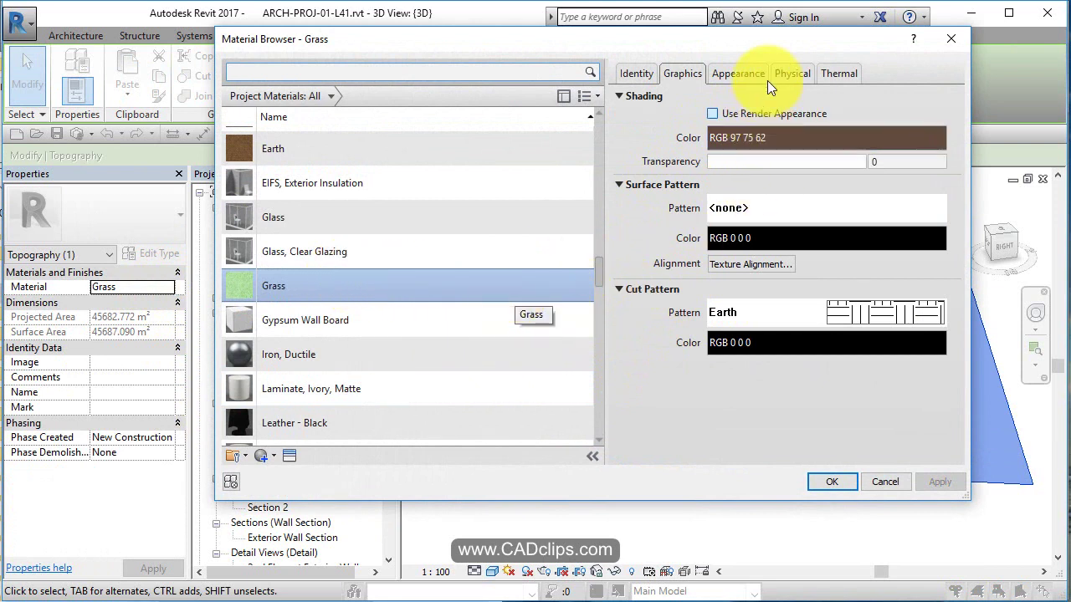
pyautogui.click(793, 73)
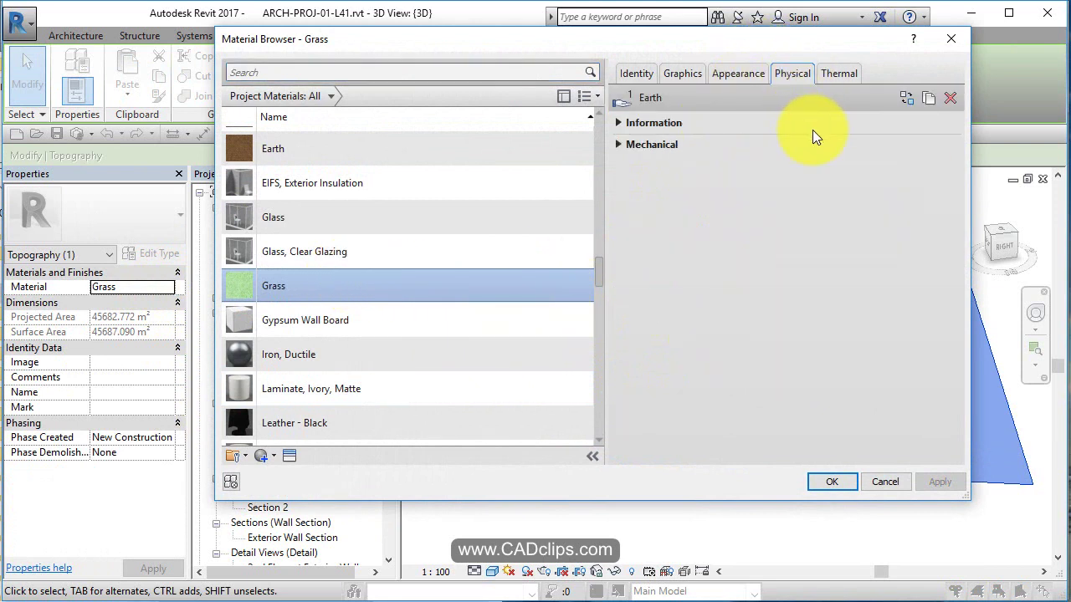
pyautogui.click(734, 73)
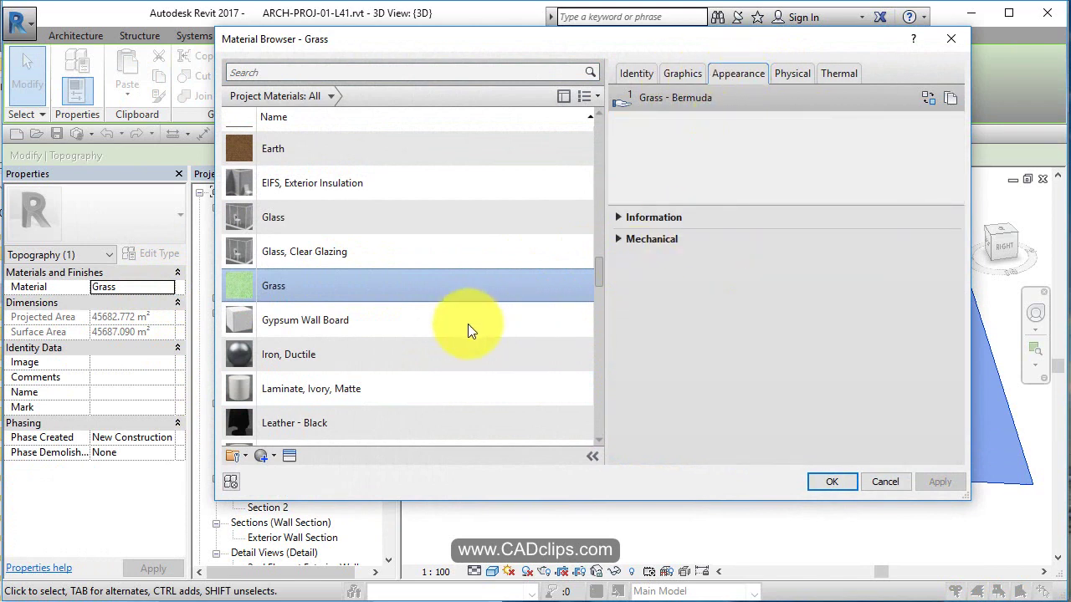
# Turn on Use Render Appearance in Grass graphics so it shades green (RGB 40 111 36)
pyautogui.click(291, 457)
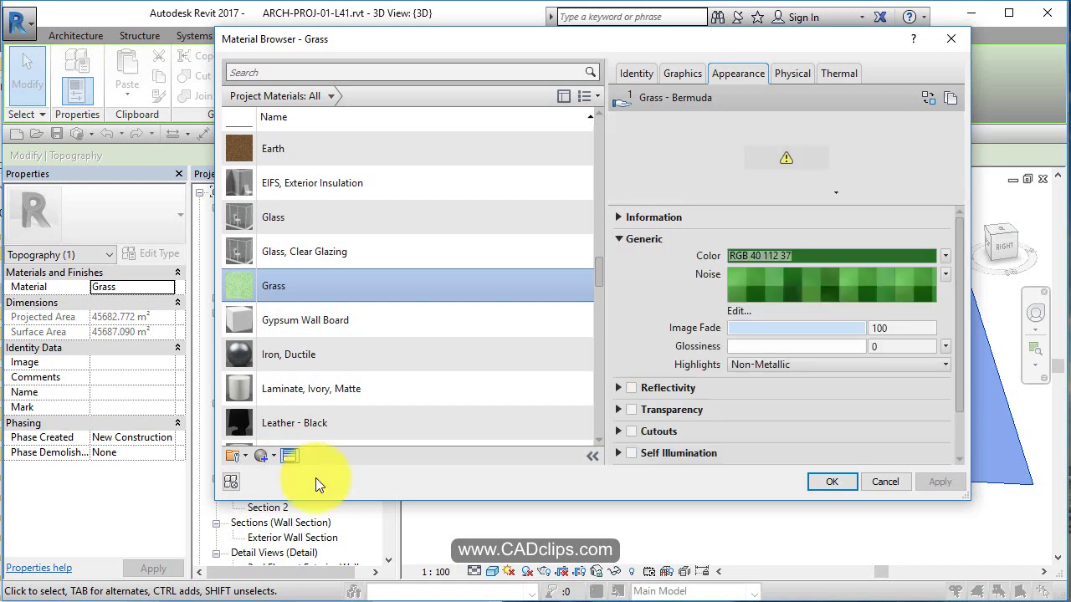
pyautogui.scroll(-1, 251, 401)
pyautogui.scroll(1, 345, 251)
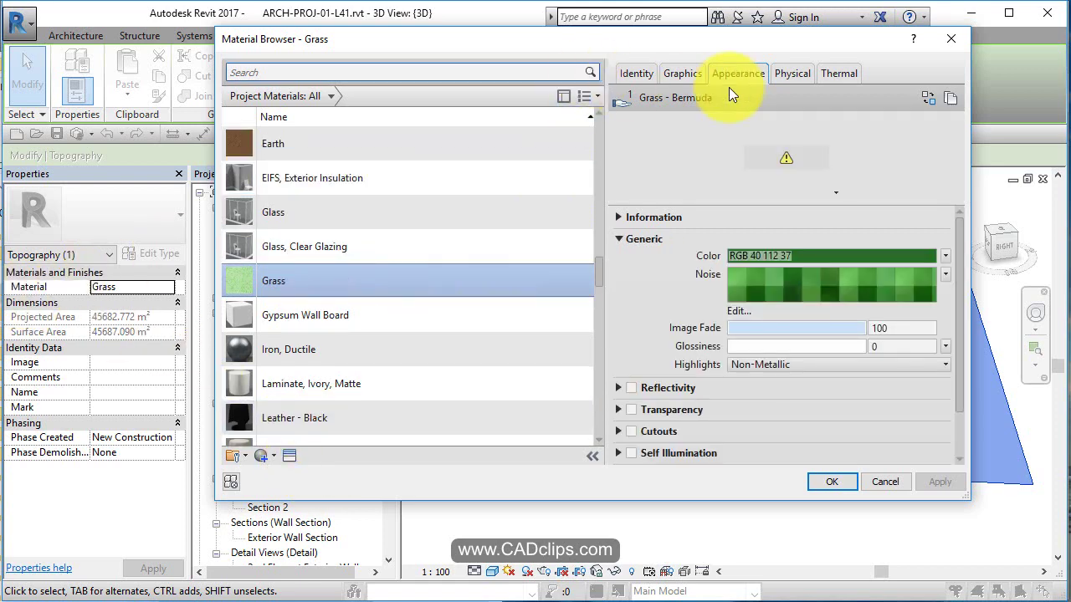
pyautogui.click(680, 74)
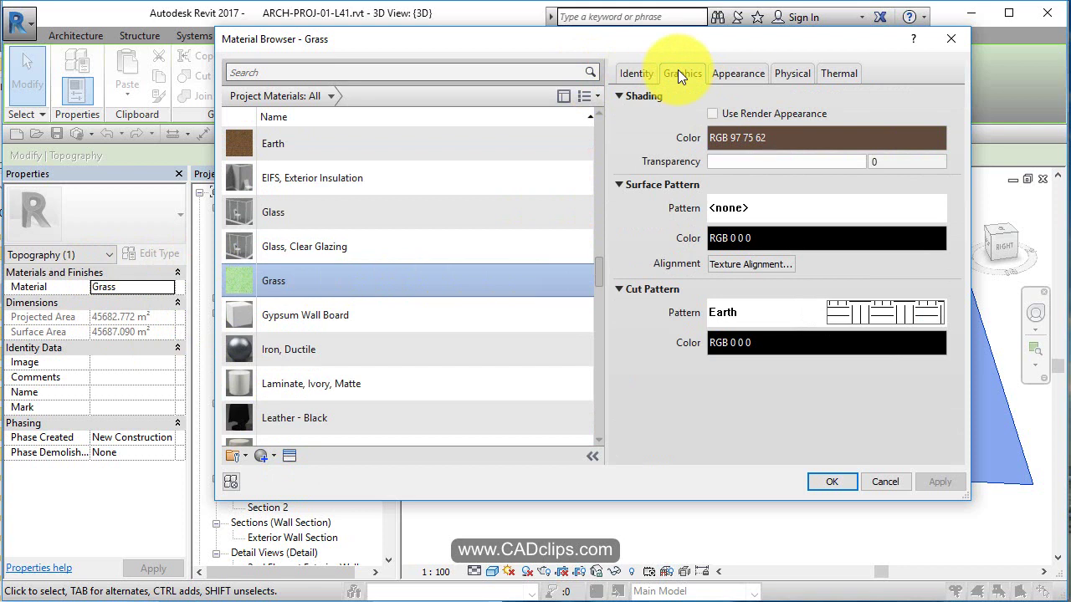
pyautogui.click(713, 114)
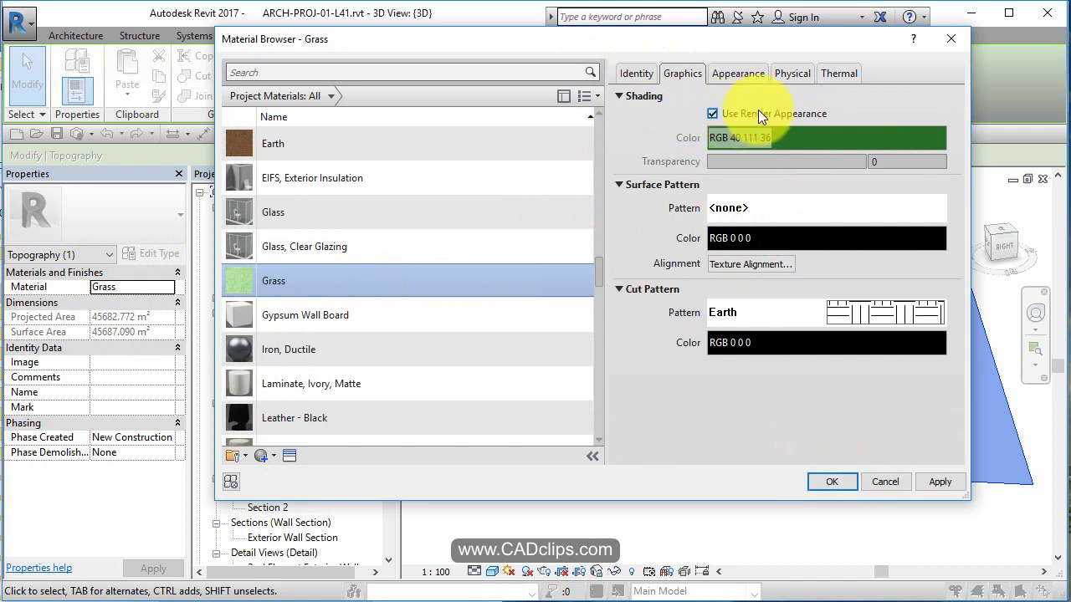
pyautogui.click(747, 73)
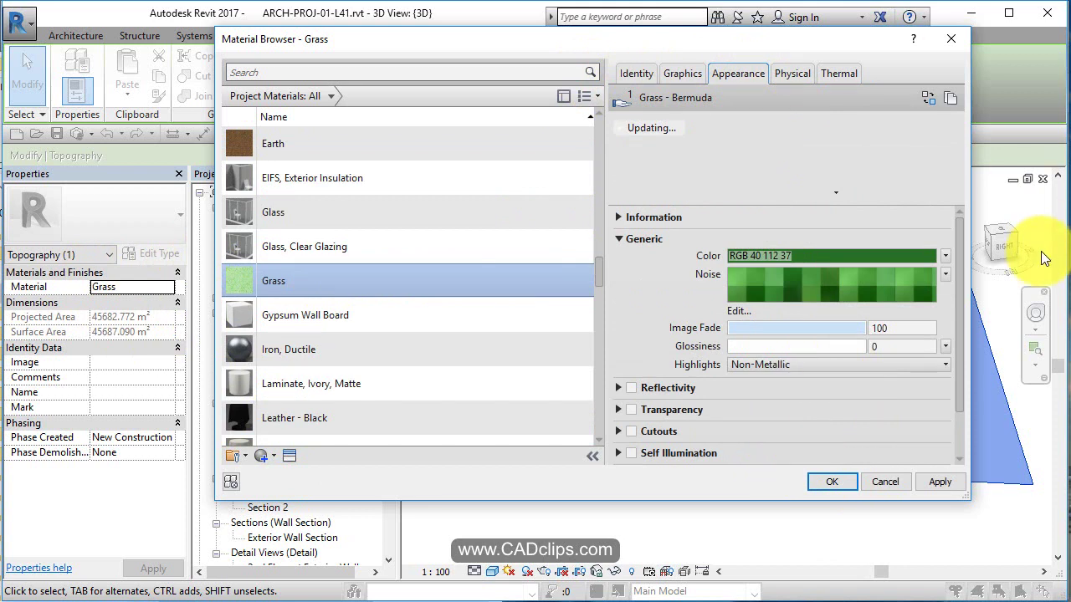
# Accept the material changes, then orbit and zoom the 3D view to inspect the green toposurface around the building
pyautogui.click(829, 483)
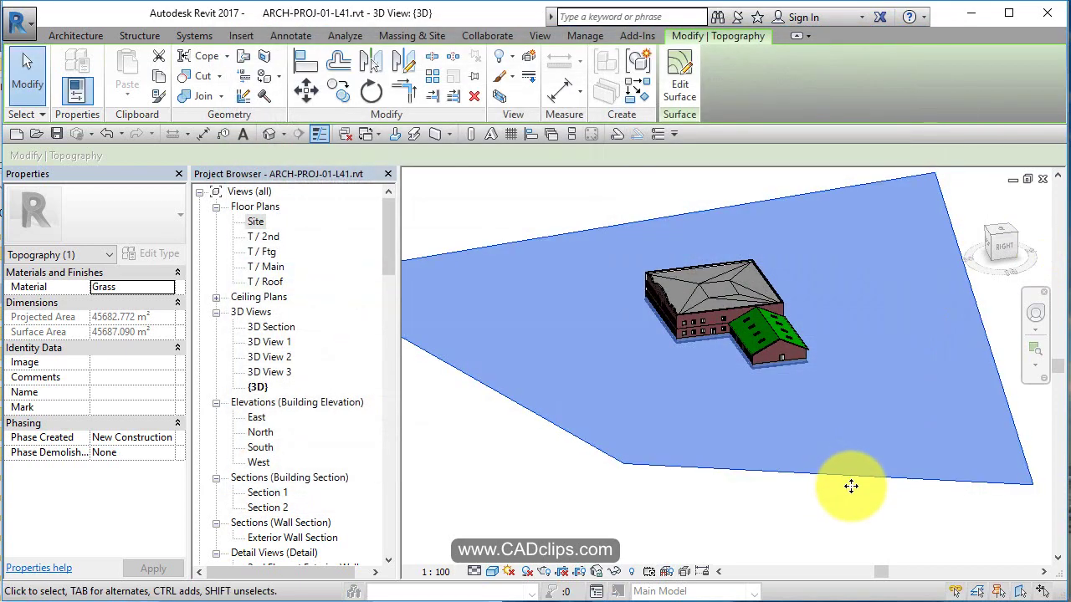
pyautogui.click(828, 497)
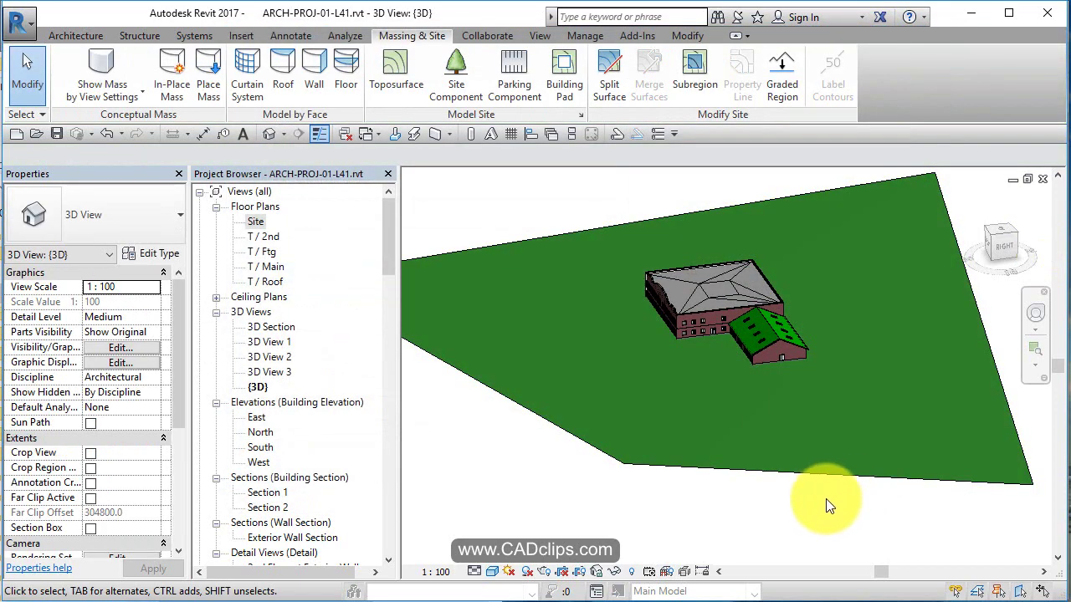
pyautogui.keyDown('shift'); pyautogui.moveTo(823, 501); pyautogui.dragTo(770, 481, button='middle'); pyautogui.keyUp('shift')
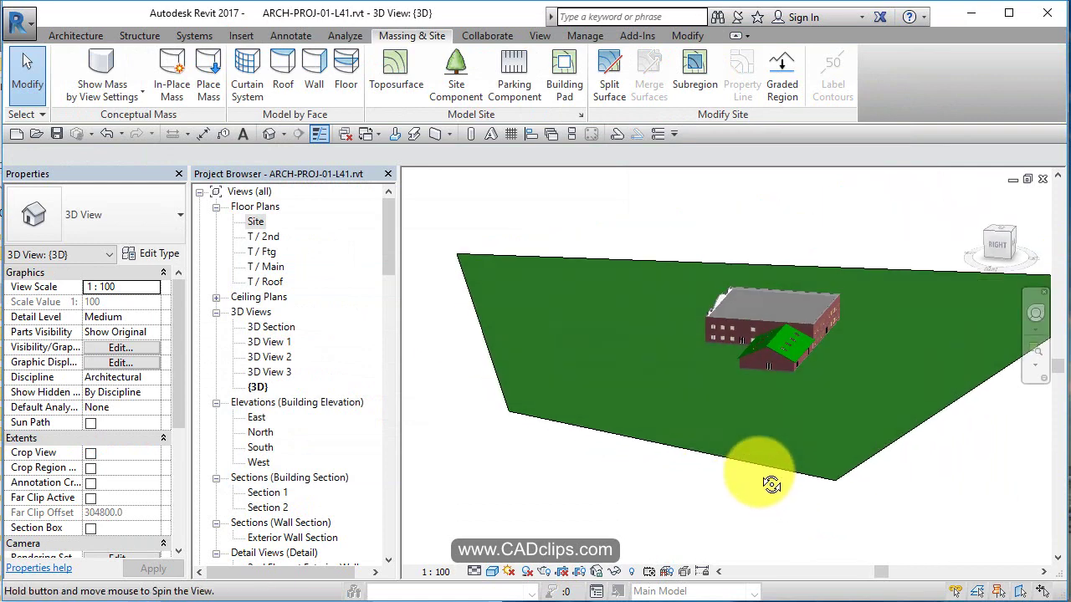
pyautogui.keyDown('shift'); pyautogui.moveTo(784, 438); pyautogui.dragTo(642, 367, button='middle'); pyautogui.keyUp('shift')
pyautogui.scroll(2, 642, 367)
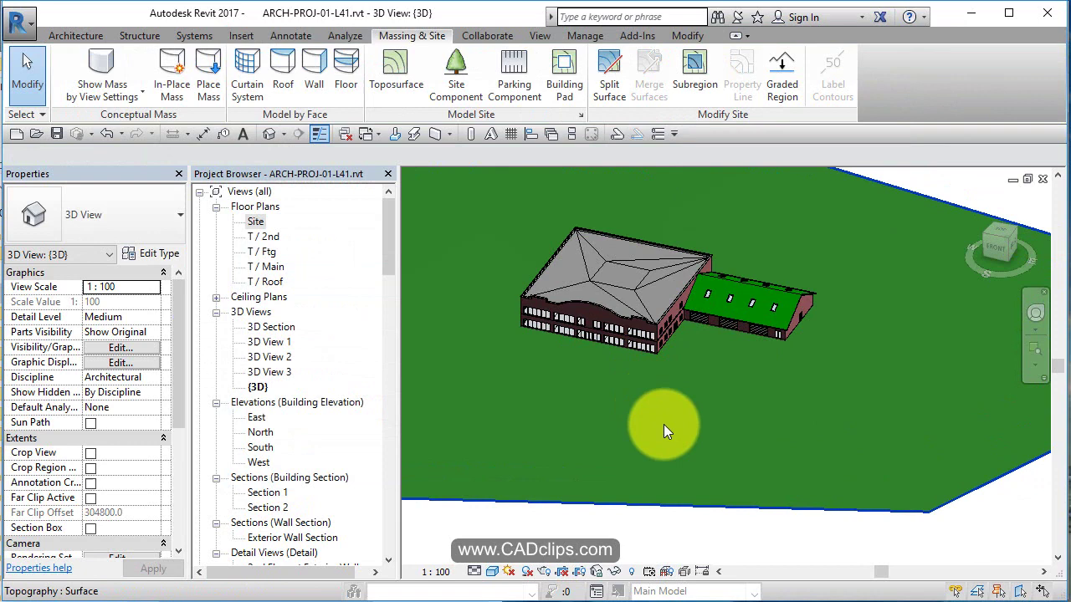
pyautogui.keyDown('shift'); pyautogui.moveTo(664, 427); pyautogui.dragTo(730, 467, button='middle'); pyautogui.keyUp('shift')
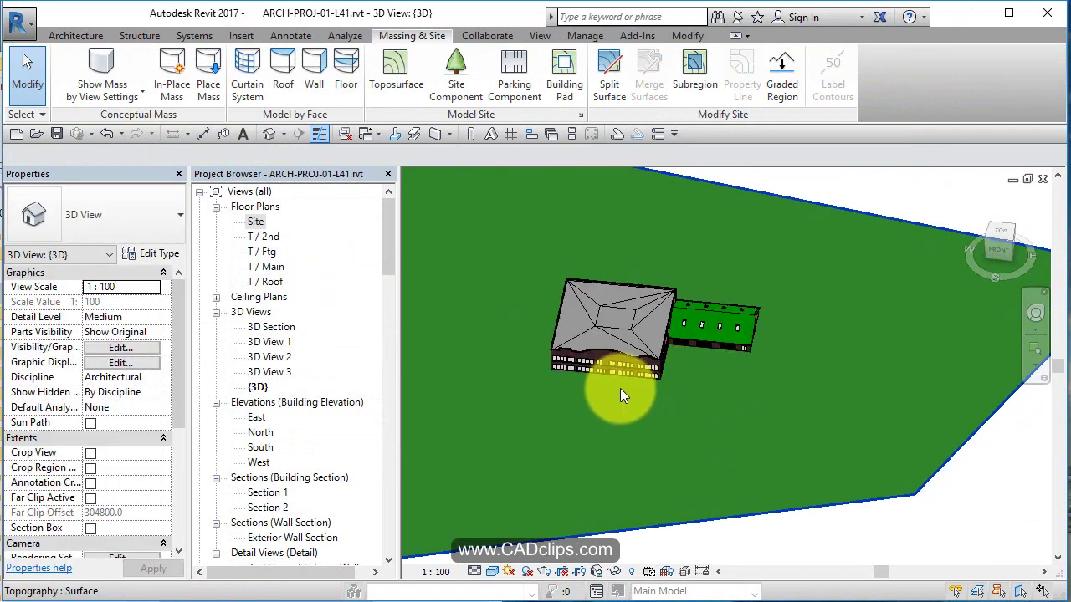
pyautogui.moveTo(586, 382); pyautogui.dragTo(617, 411, button='middle')
pyautogui.scroll(-2, 633, 418)
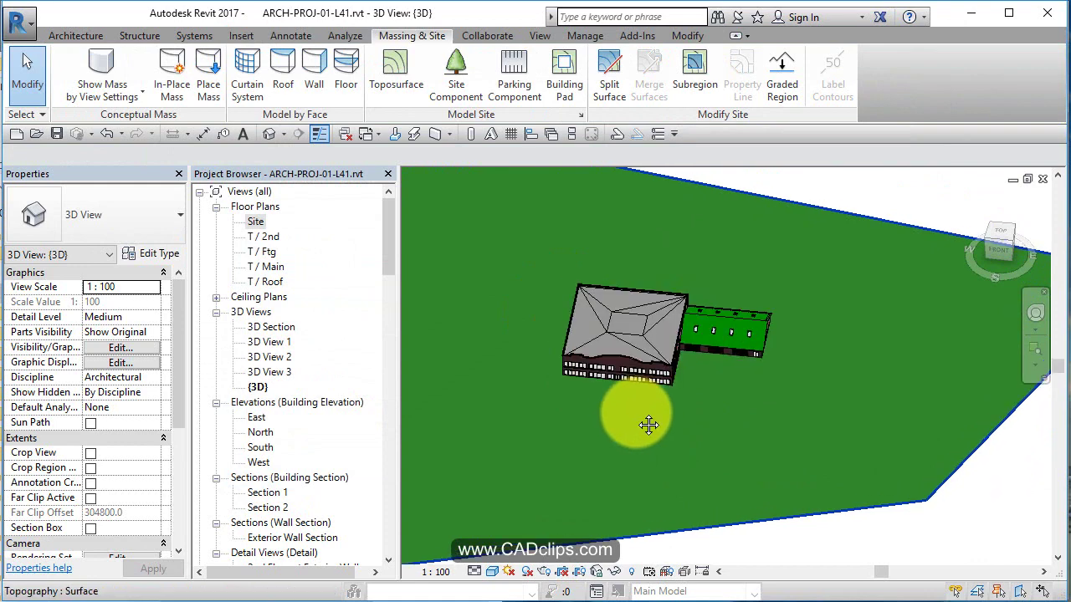